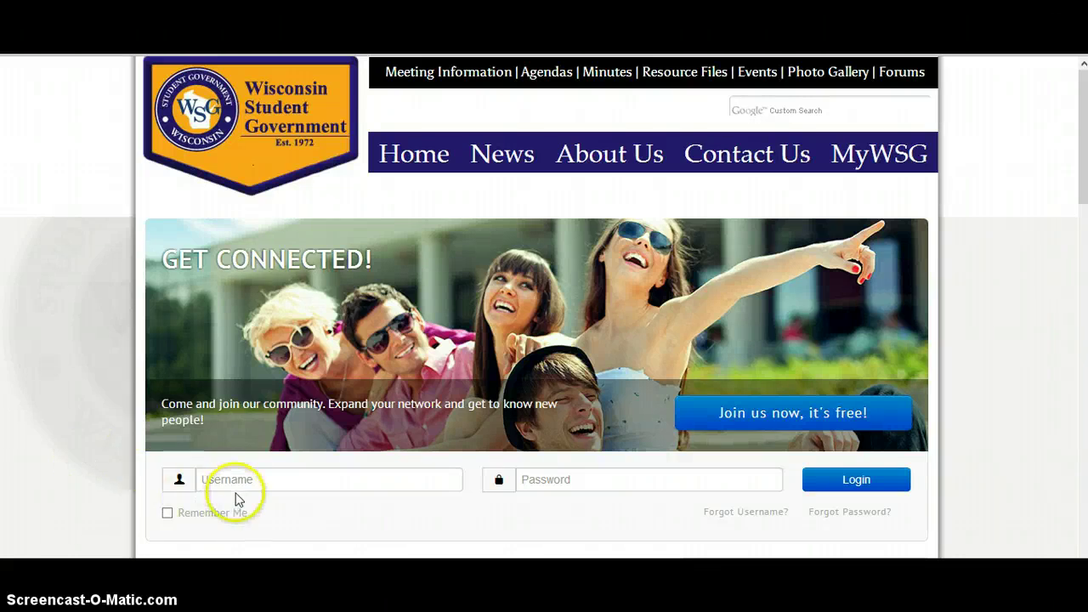
Log in to the Wisconsin Student Government site with the member's username and password
click(237, 480)
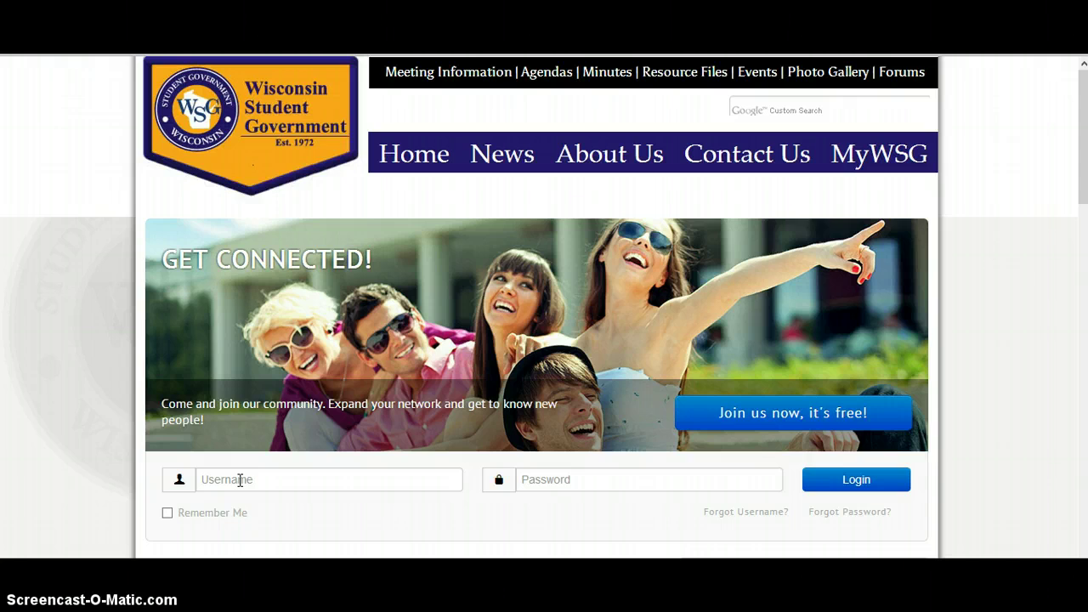
click(240, 480)
text(ijreb)
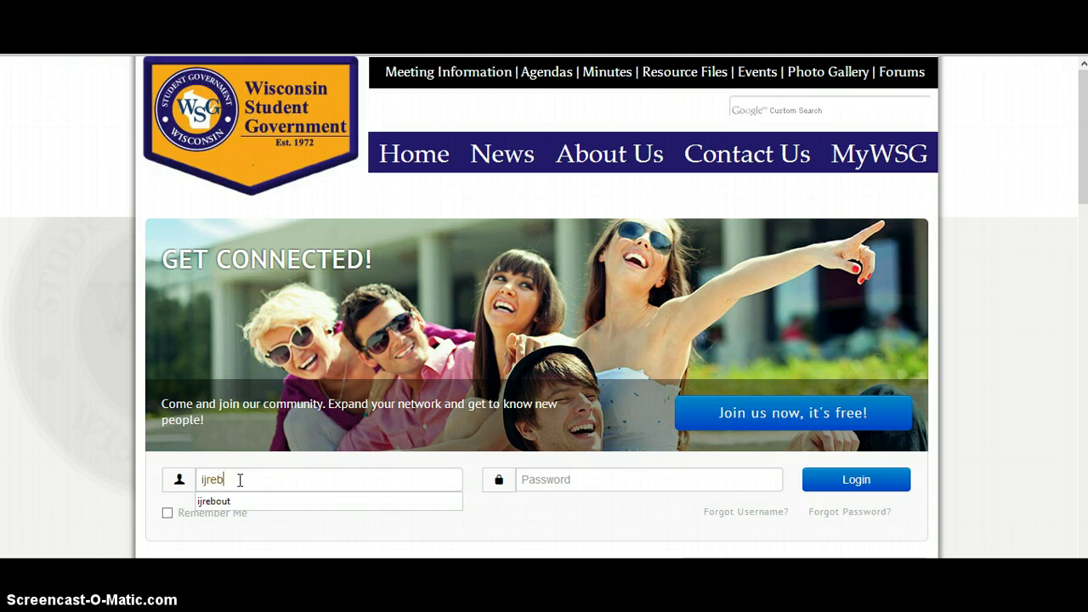
text(out)
key(Tab)
text(p)
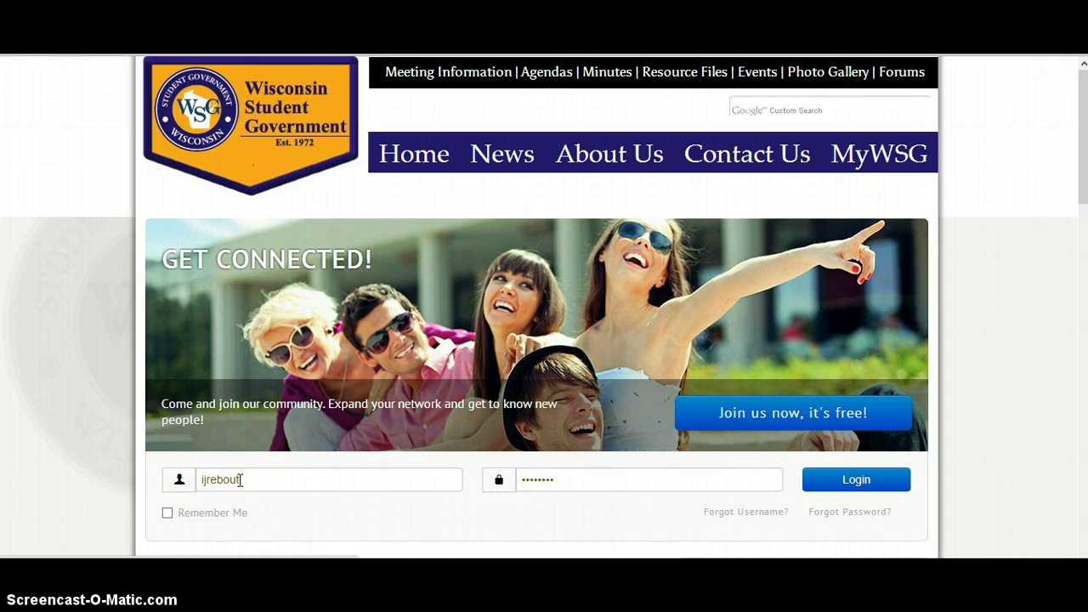
key(Return)
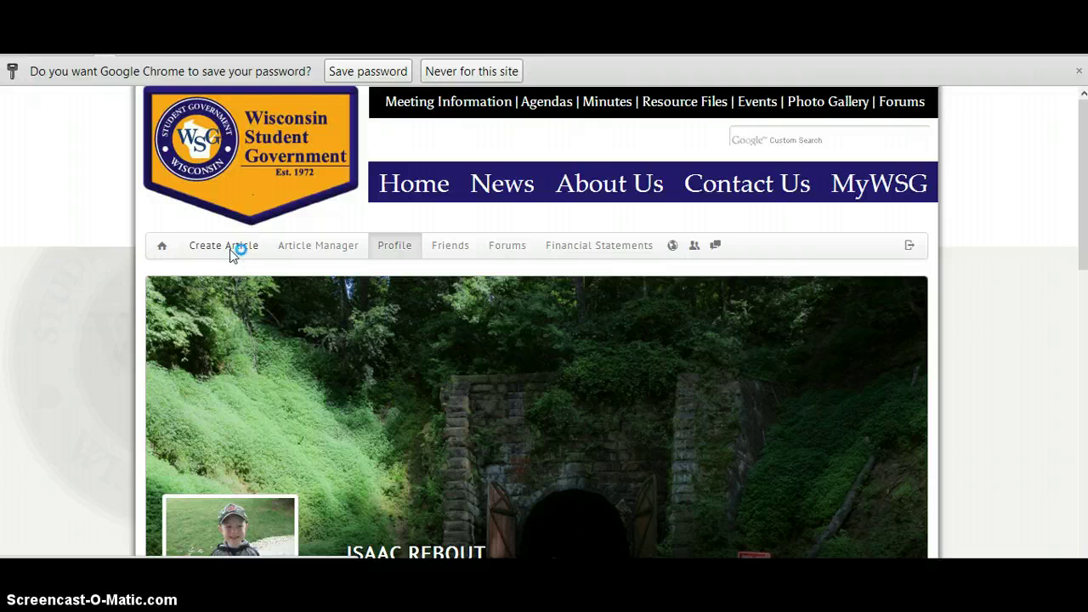
Create a new article titled '2012 Legislative Seminar Day 2' and place the caret in its empty body
click(229, 249)
click(199, 297)
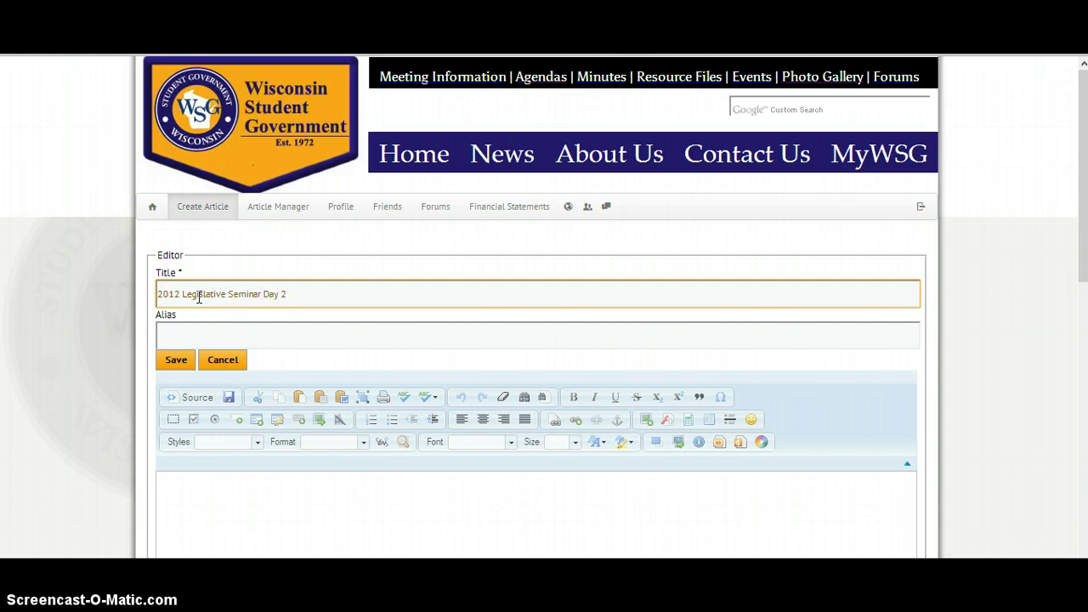
click(193, 480)
scroll(192, 451, down, 4)
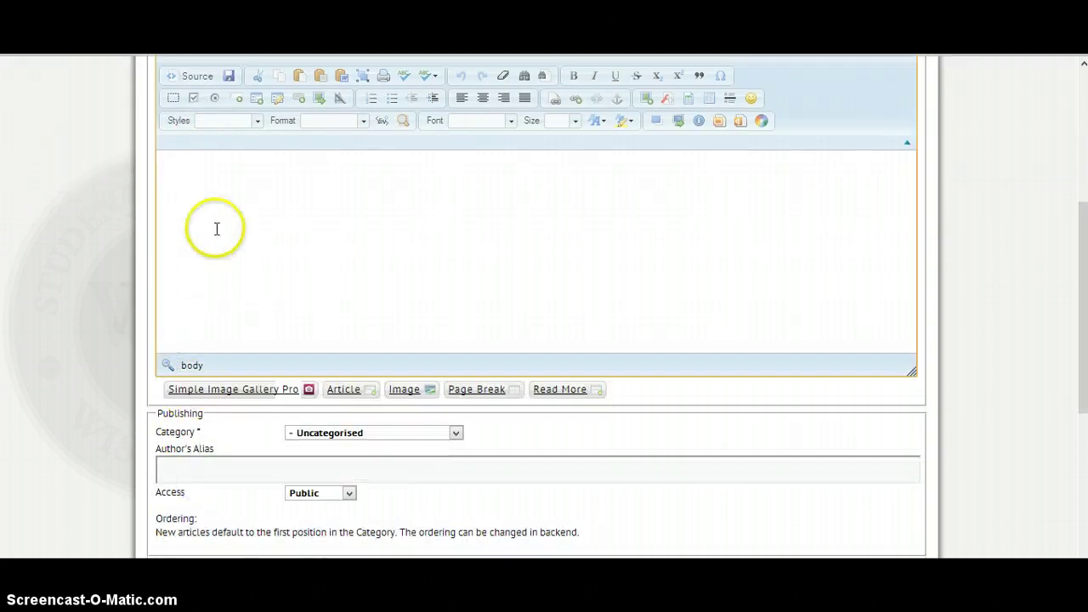
In Simple Image Gallery Pro, make a new gallery folder named '2012 Legislative Seminar Day 2'
click(215, 389)
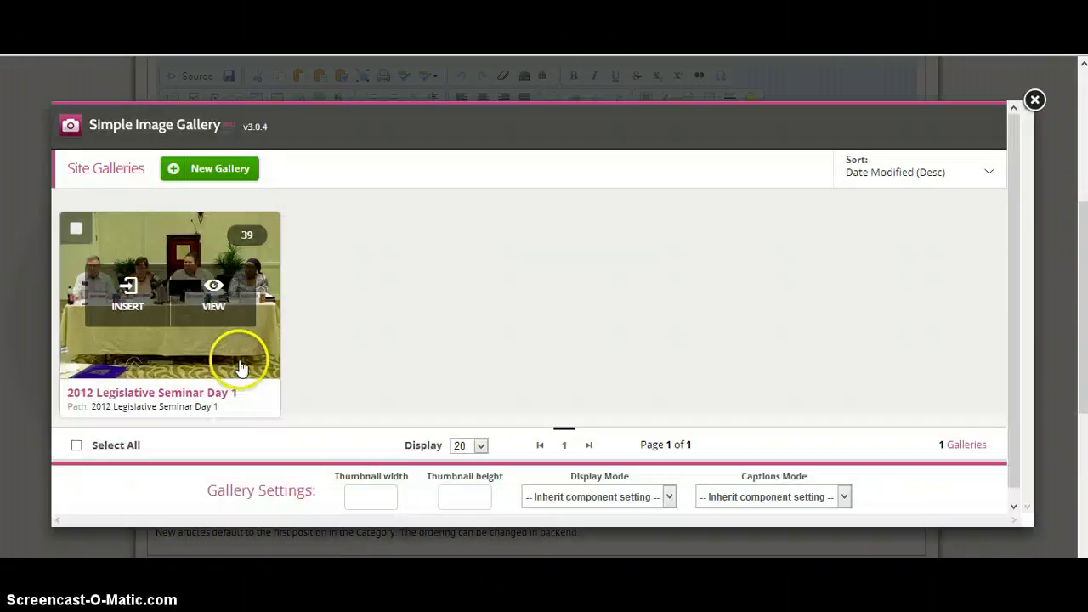
click(235, 175)
click(379, 201)
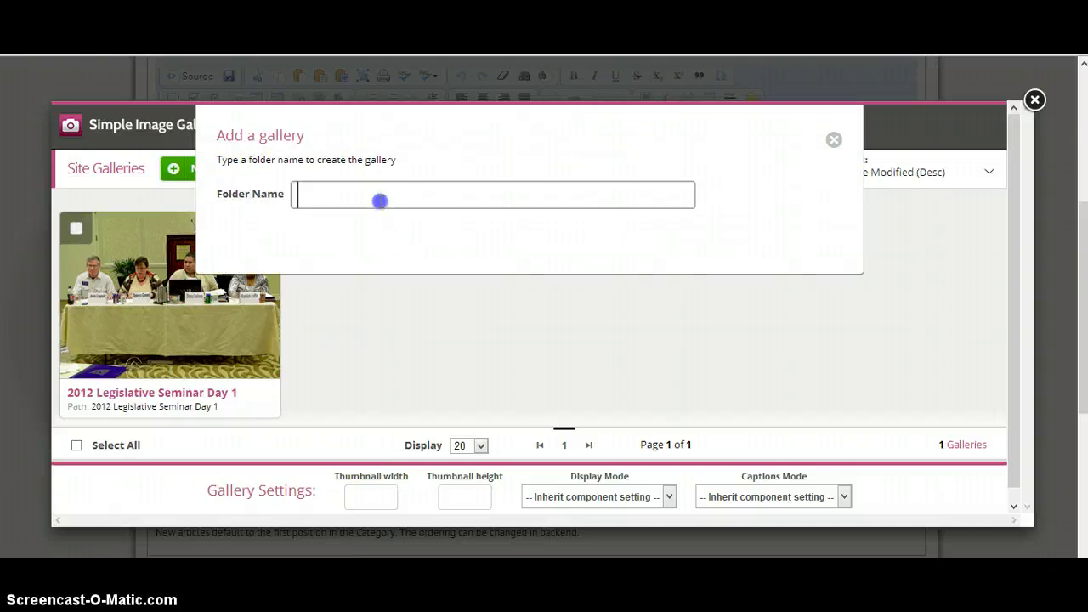
text(2012 Legi)
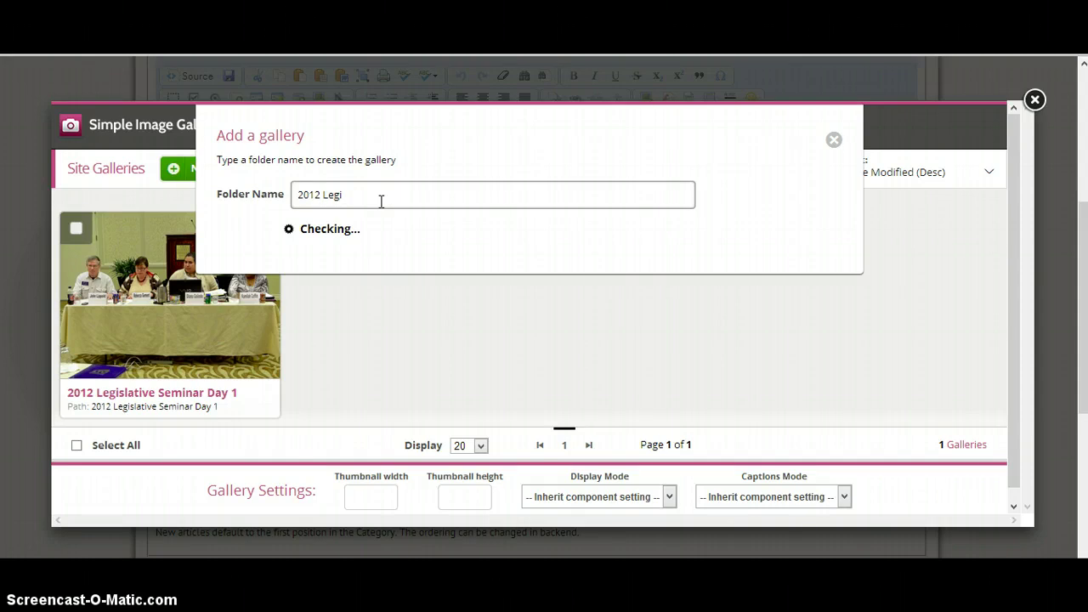
text(slative Seminar Day 2)
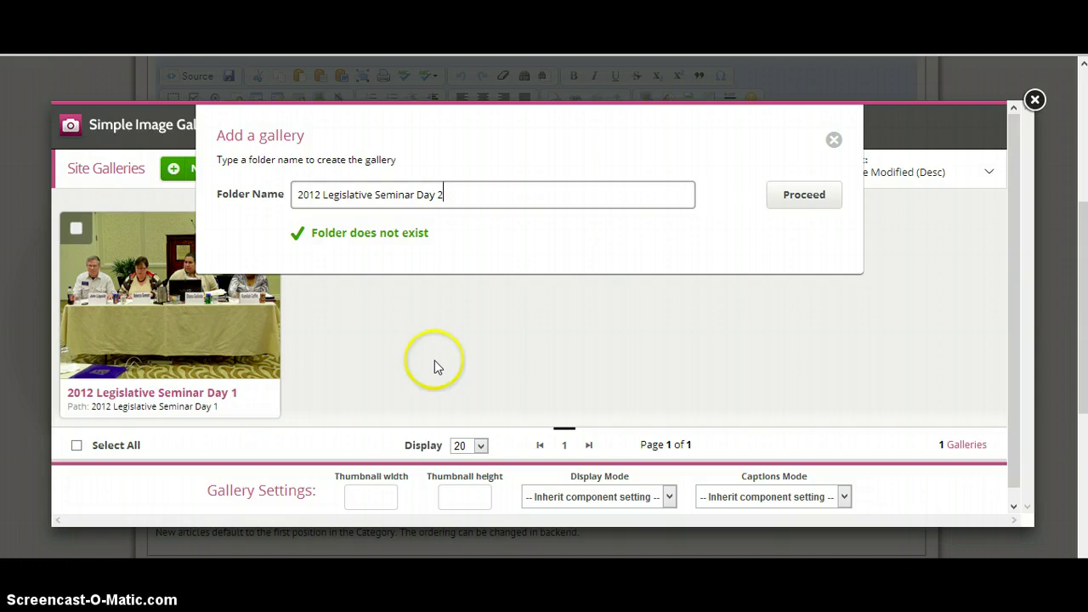
click(809, 204)
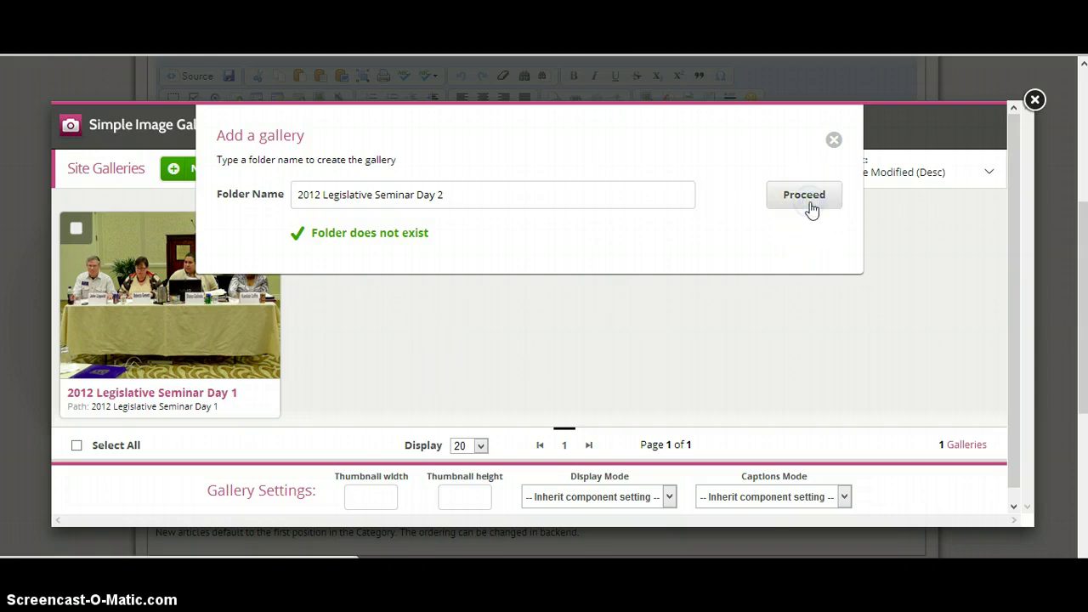
click(804, 200)
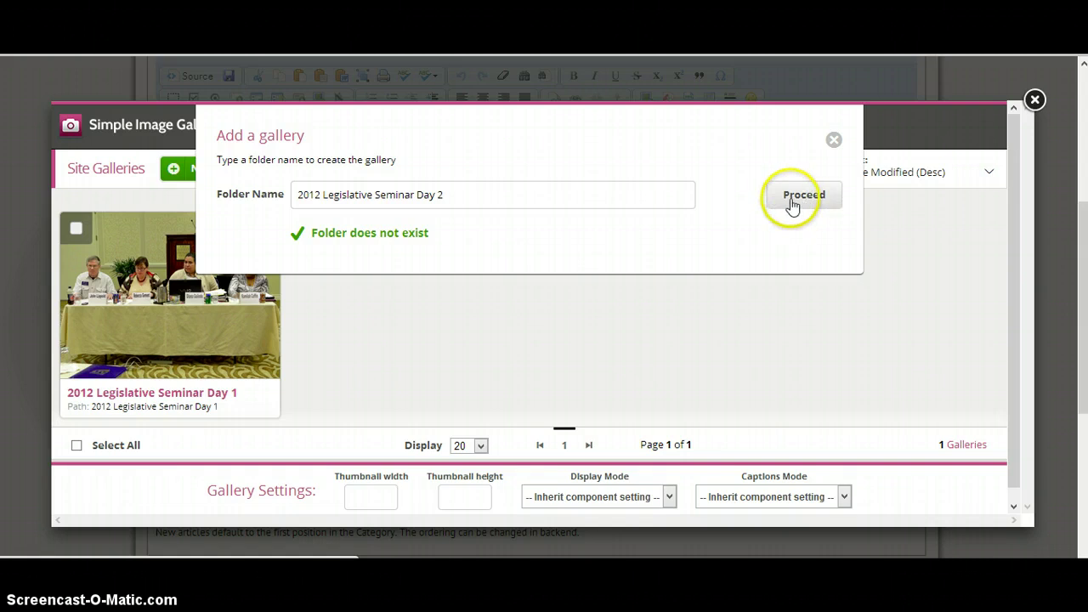
click(623, 229)
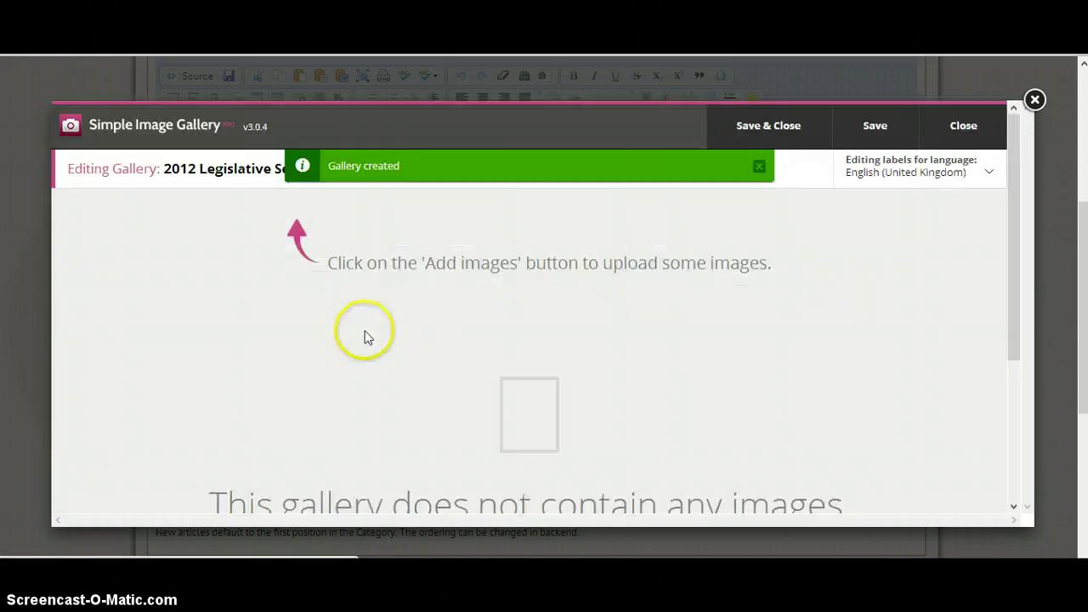
Dismiss the 'Gallery created' notice and open the Add Images upload dialog
click(759, 165)
click(474, 173)
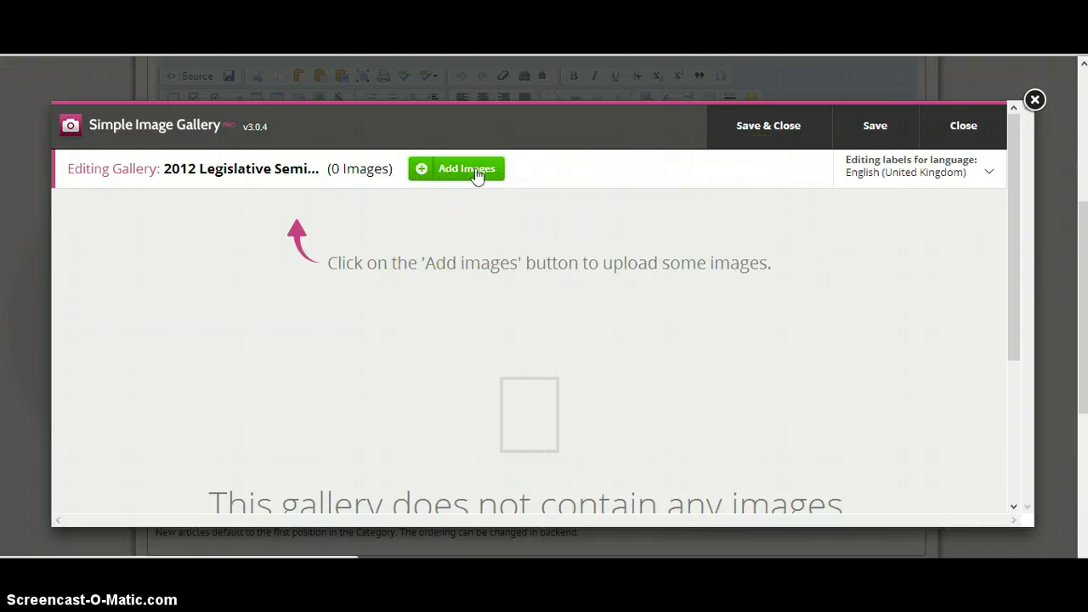
click(61, 476)
click(474, 176)
click(473, 170)
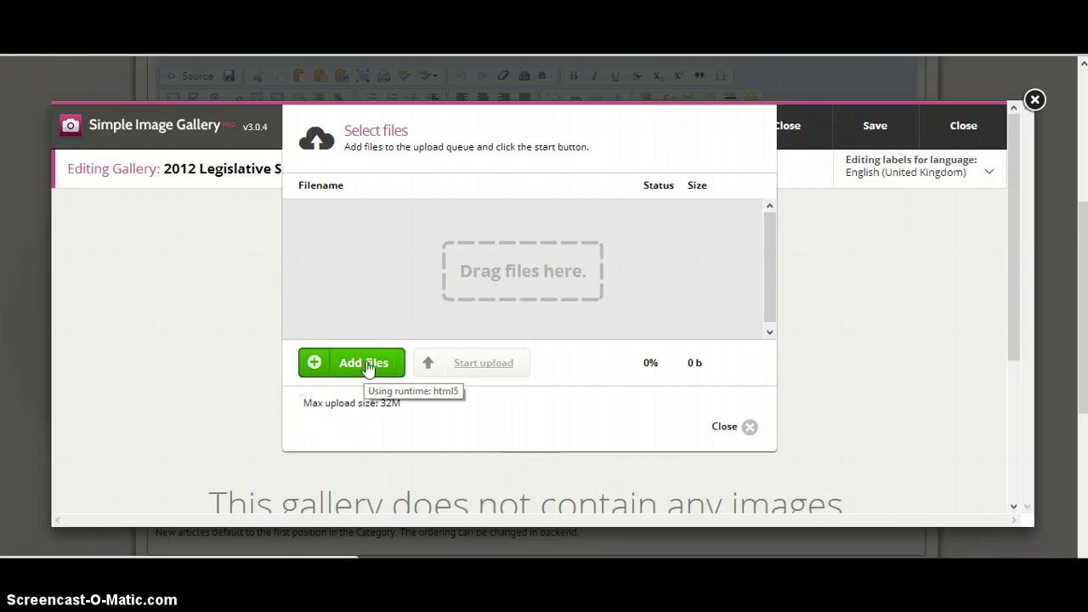
scroll(367, 368, down, 3)
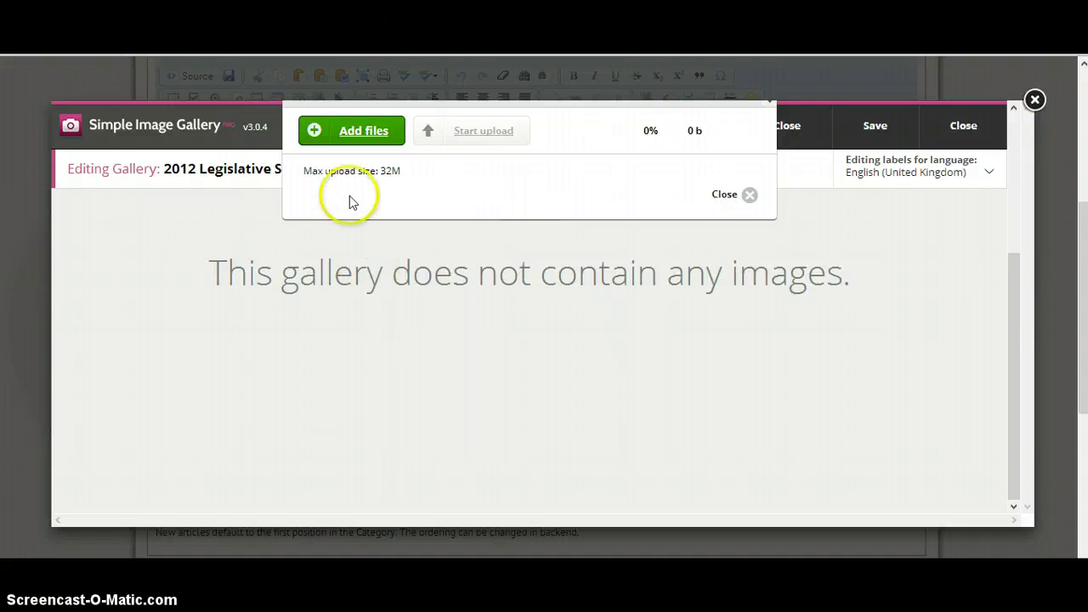
Queue every photo from Dropbox > 2012 Leg Seminar > DAY2 for upload, 47 MB in total
click(365, 132)
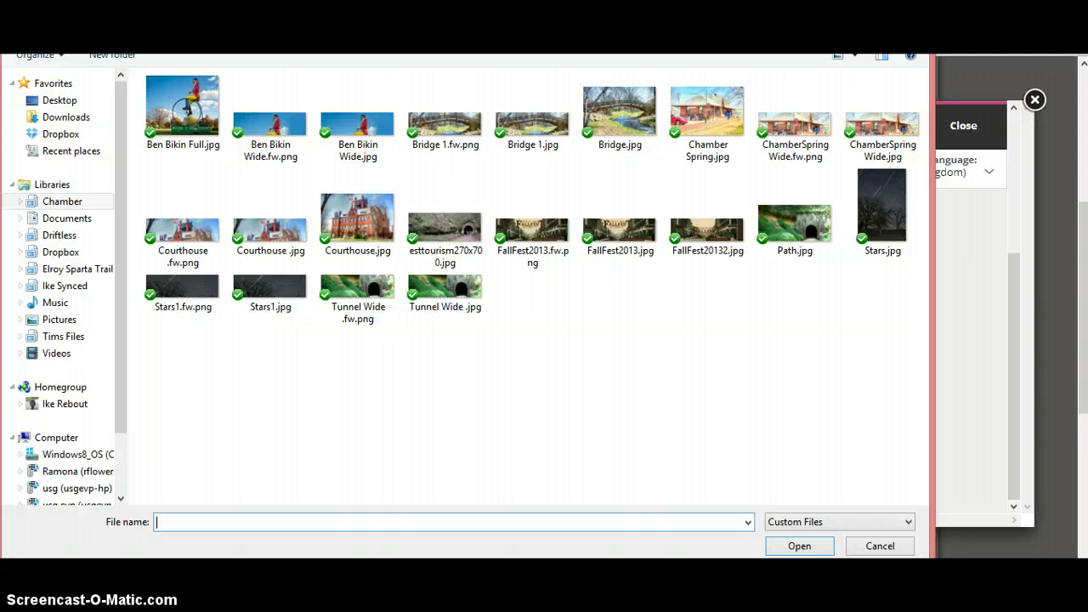
click(61, 133)
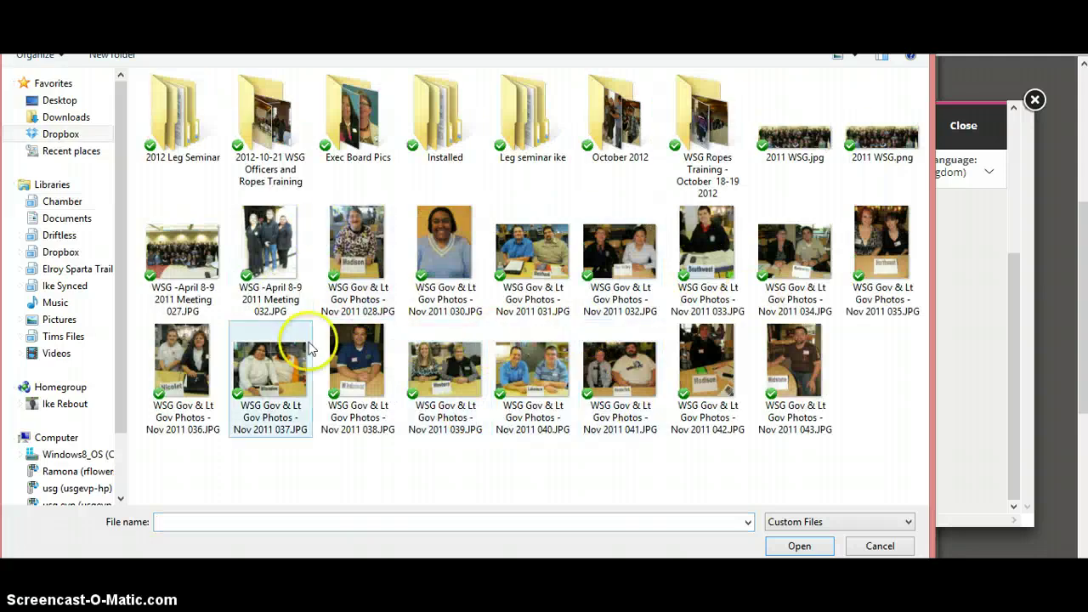
double_click(174, 145)
click(181, 125)
double_click(181, 125)
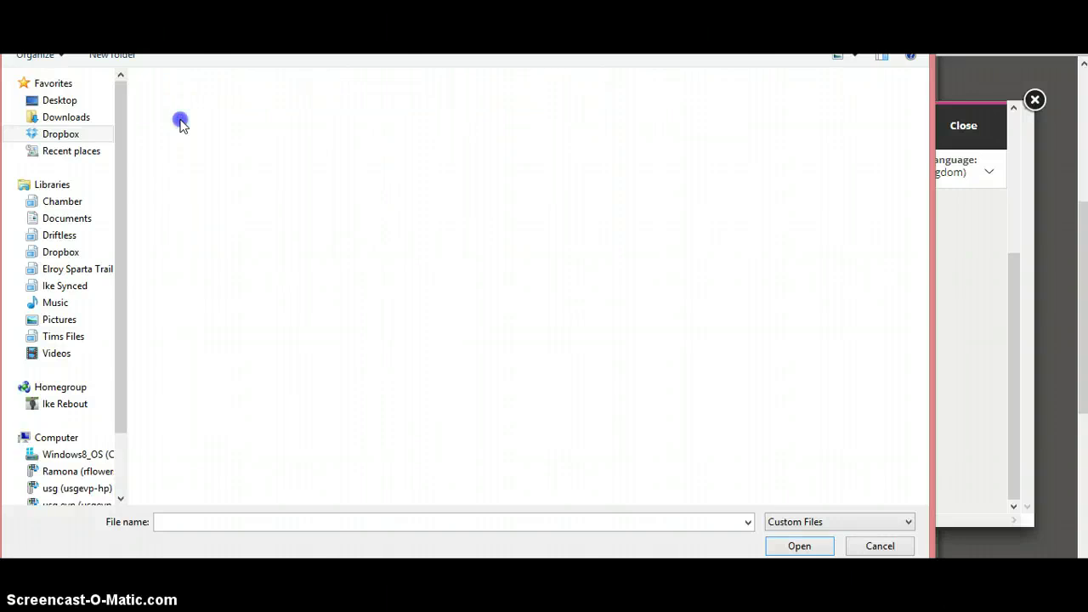
click(452, 311)
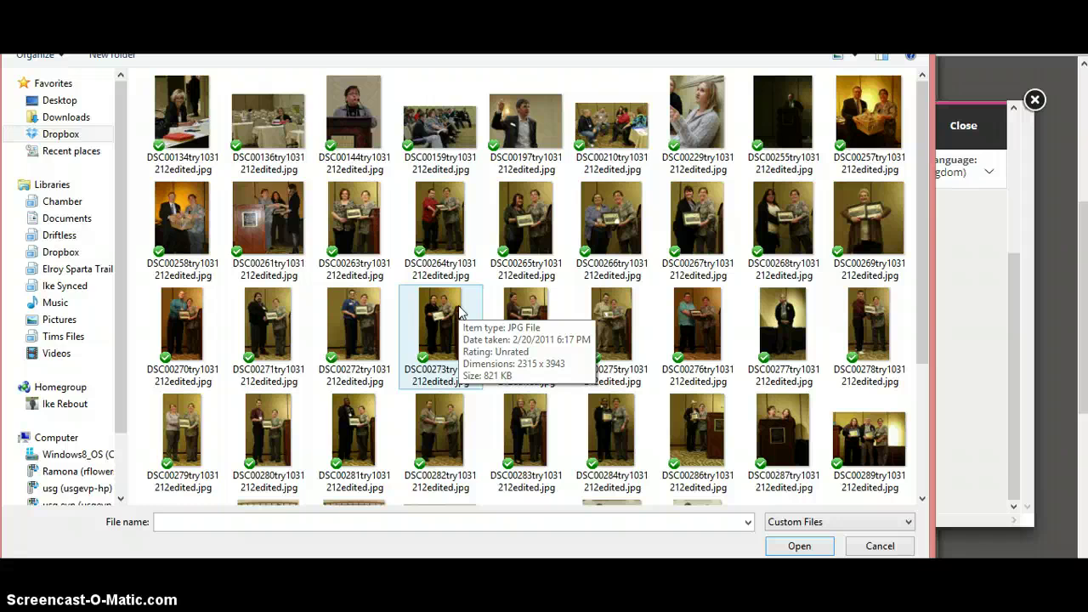
key(ctrl+a)
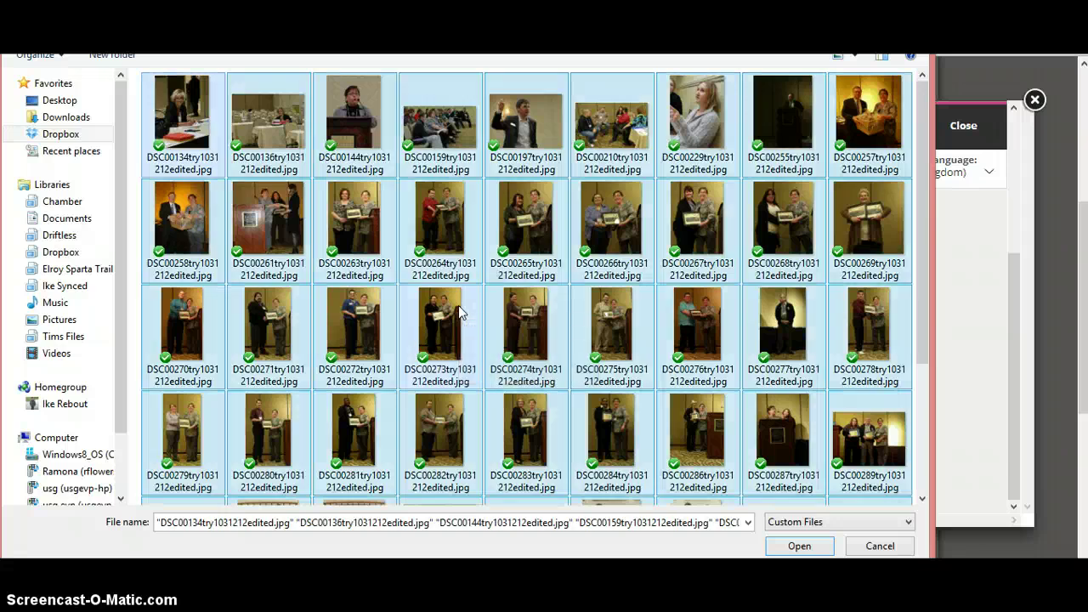
click(803, 546)
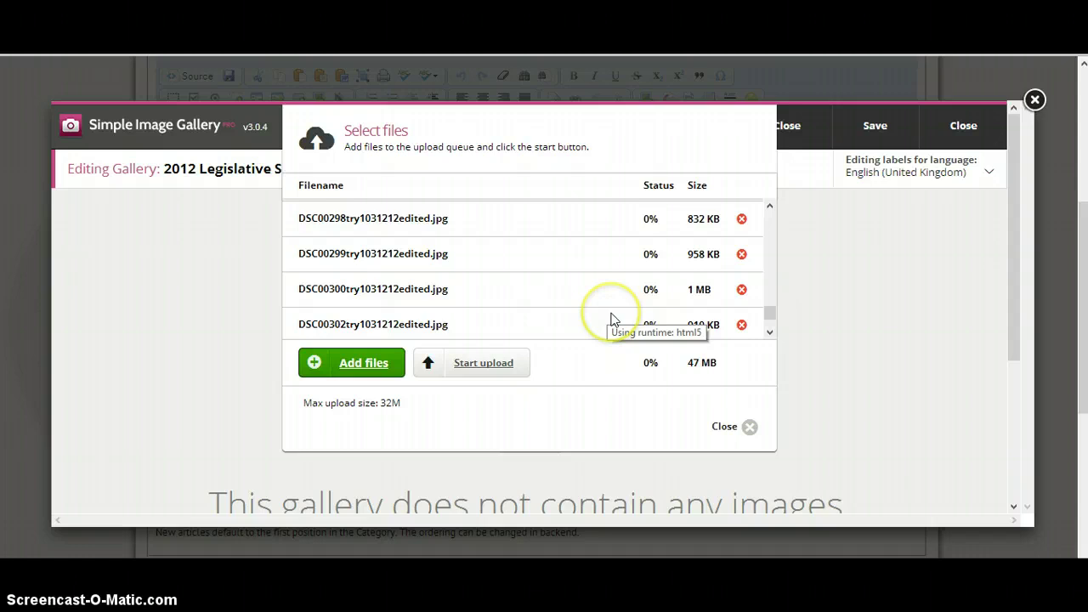
Remove the later photos DSC00304 down through DSC00284 from the queue, leaving 31 MB
scroll(611, 319, up, 10)
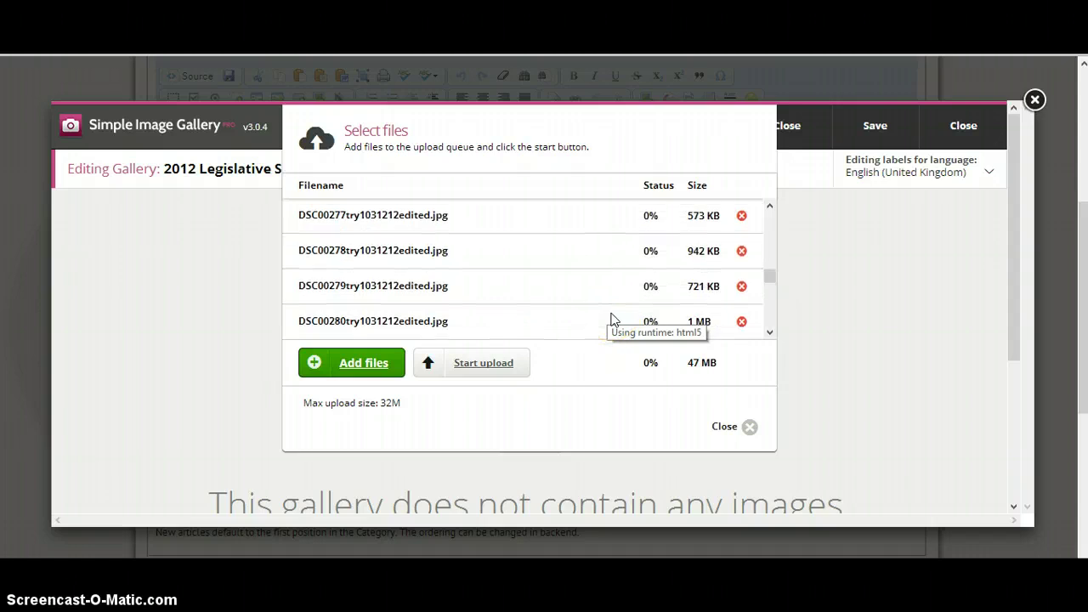
scroll(611, 320, down, 12)
scroll(611, 320, up, 3)
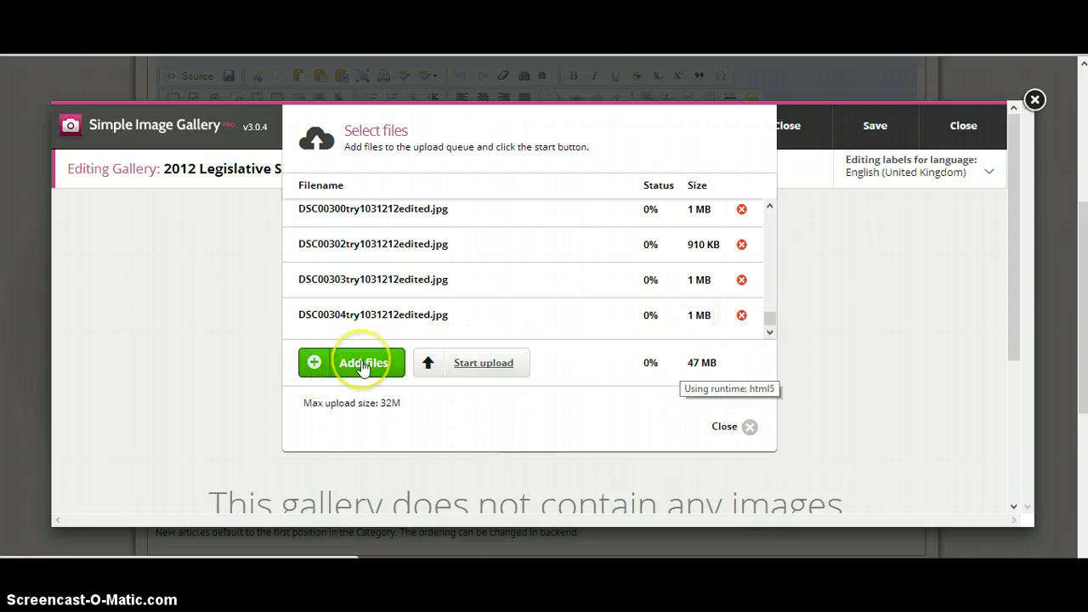
click(742, 316)
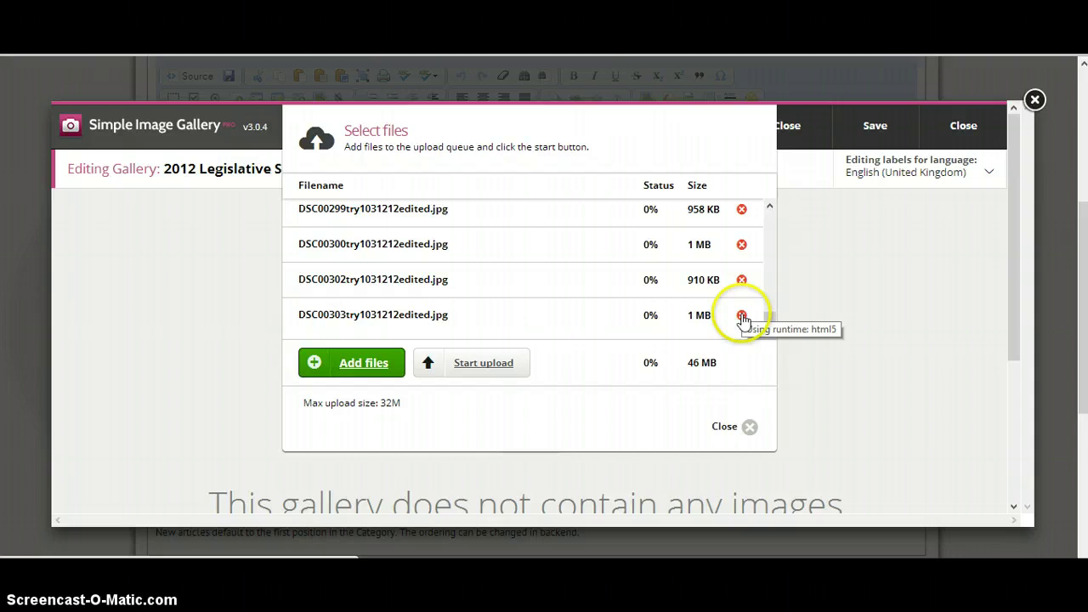
click(742, 316)
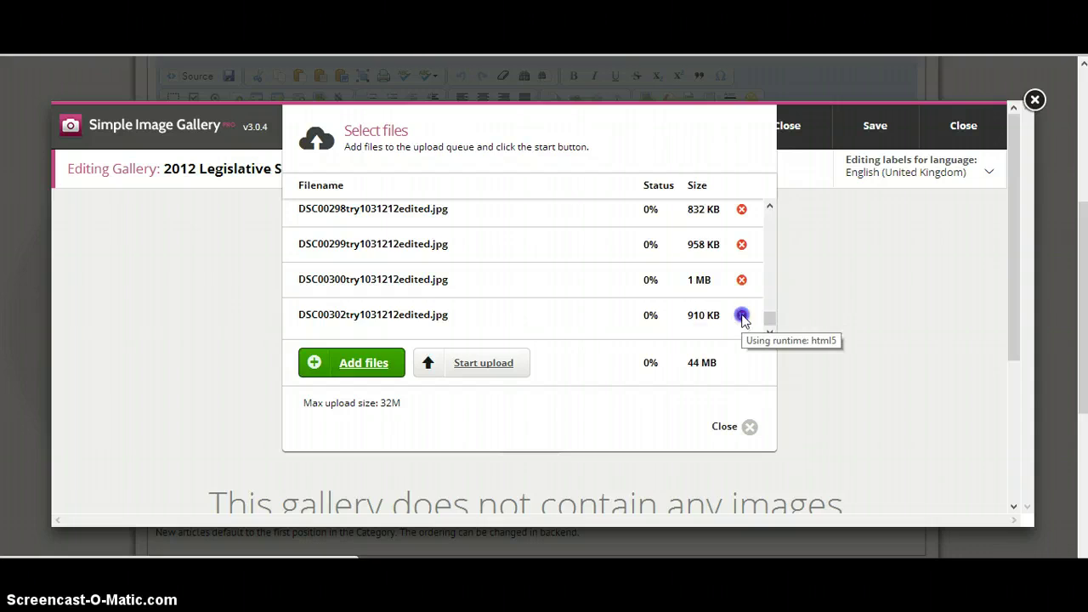
click(742, 316)
click(742, 316)
click(742, 316)
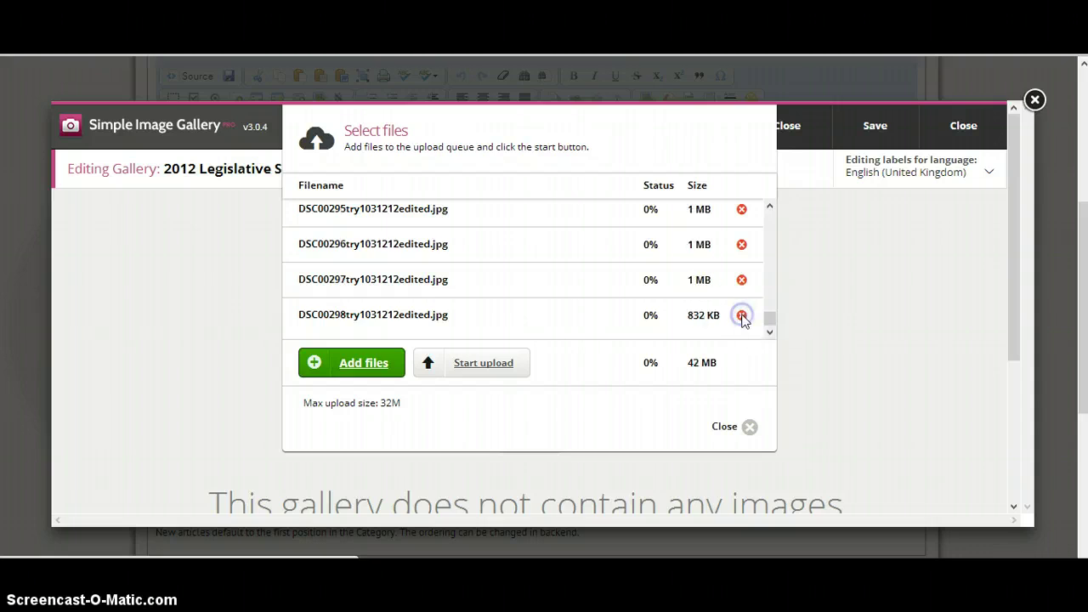
click(742, 316)
click(742, 317)
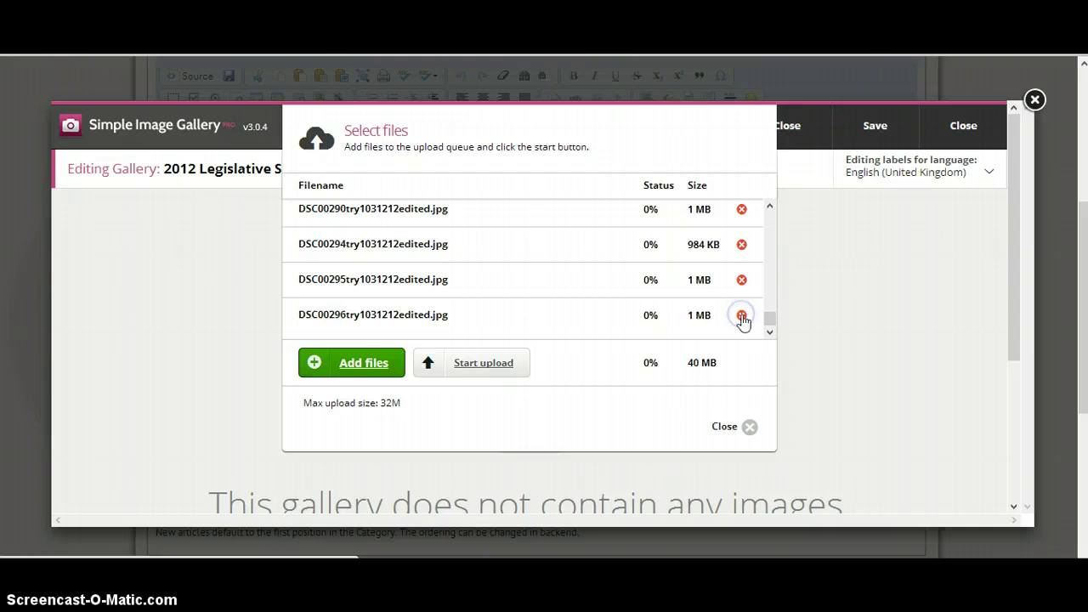
click(742, 316)
click(743, 317)
click(742, 316)
click(742, 316)
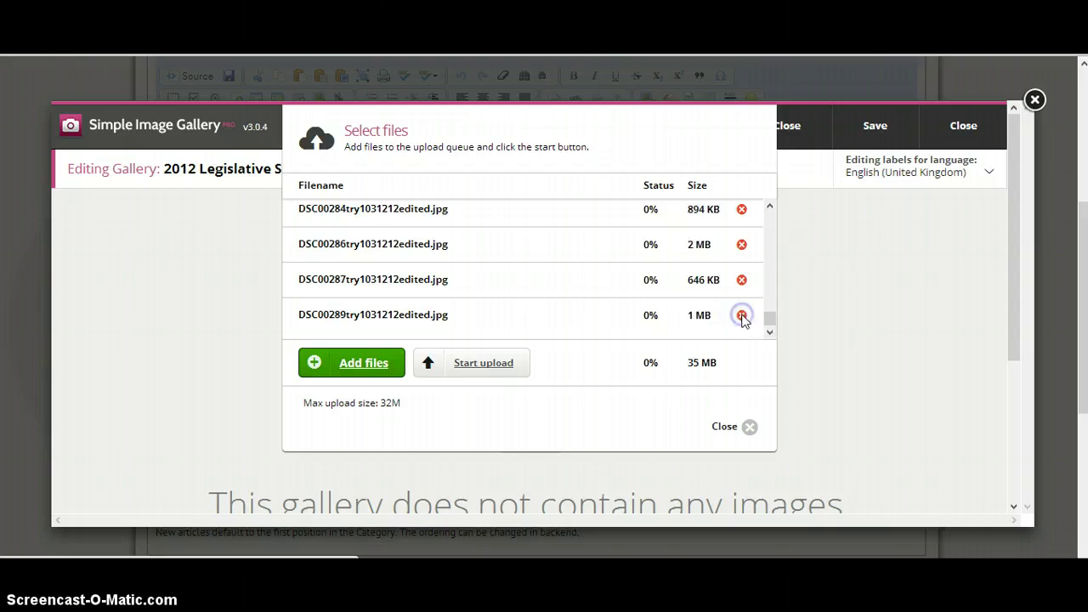
click(742, 316)
click(743, 316)
click(742, 316)
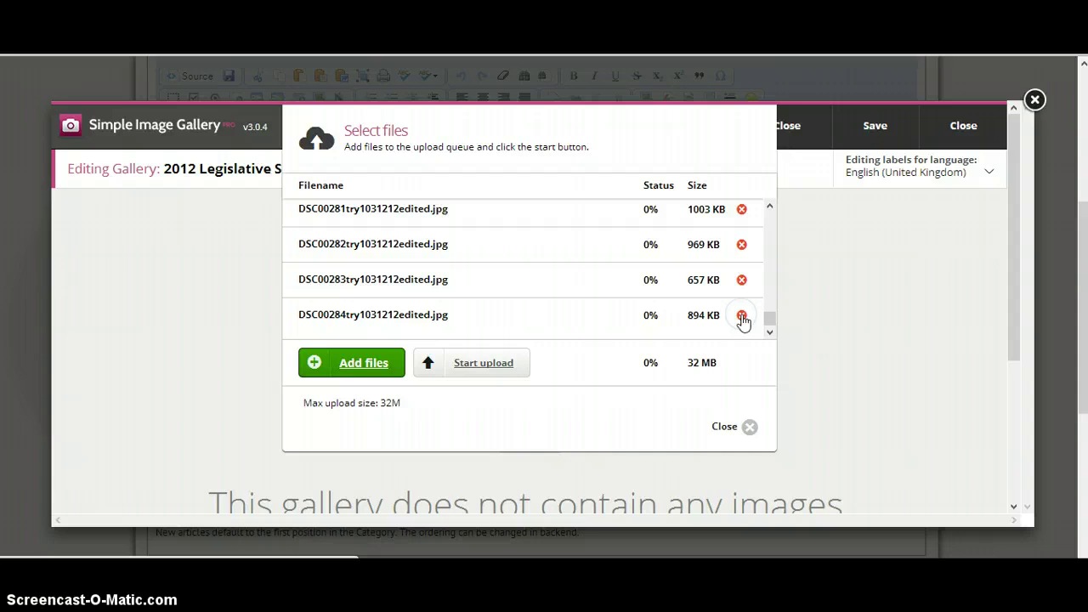
click(742, 317)
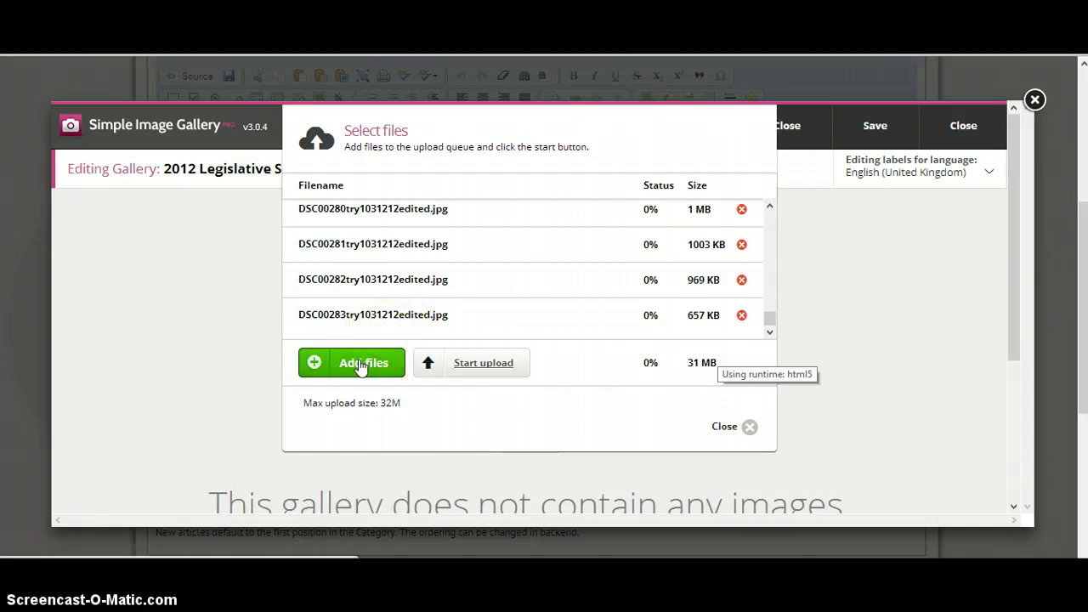
Start uploading the 32 queued photos and follow progress to 25 of 32 files (82%)
click(469, 366)
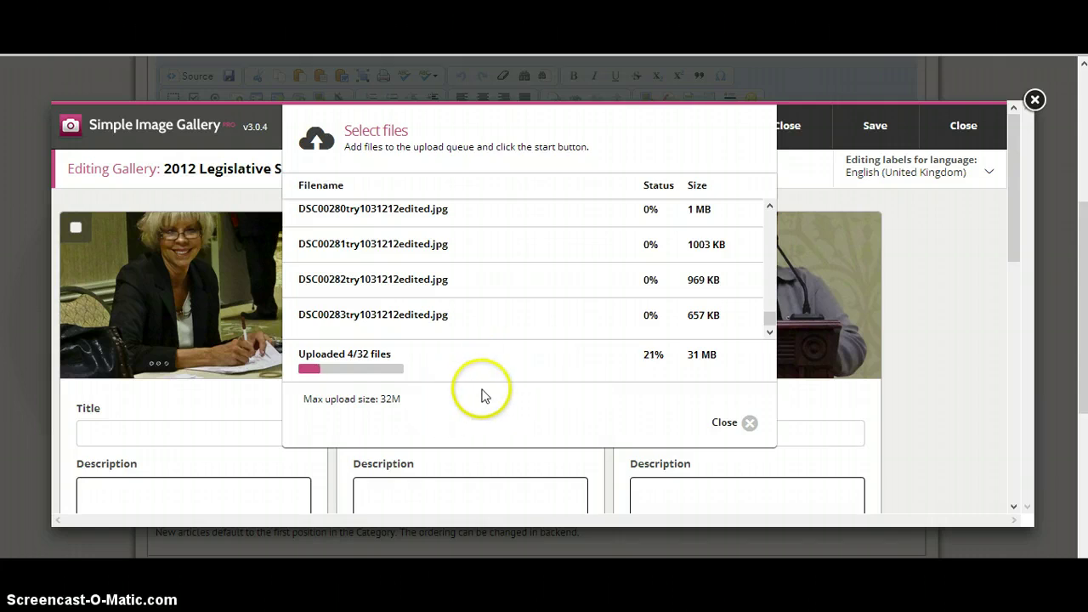
scroll(532, 362, up, 2)
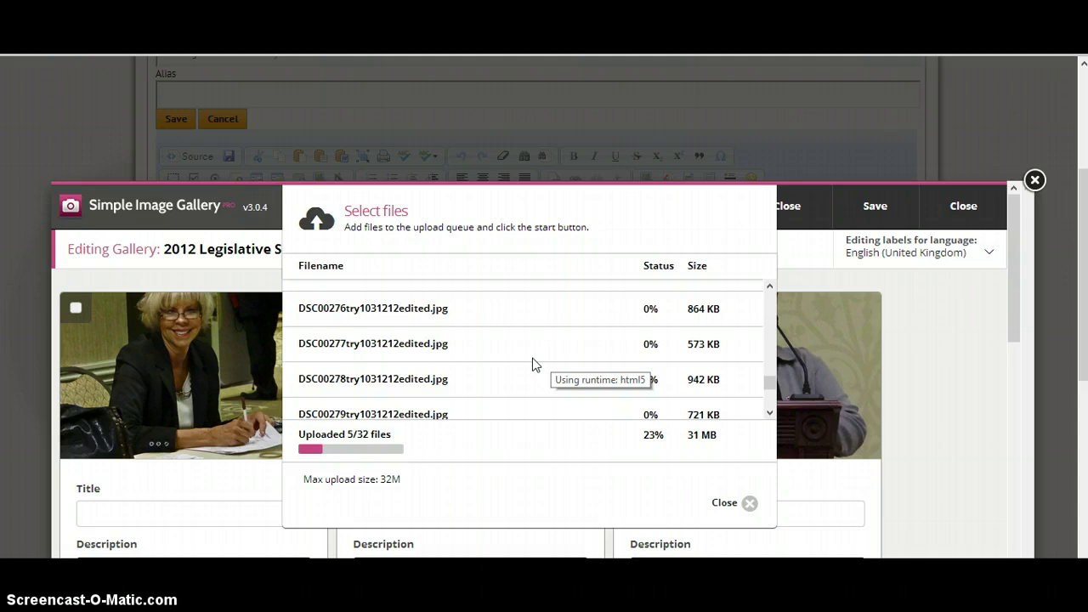
scroll(532, 363, down, 2)
scroll(532, 363, up, 6)
scroll(532, 362, up, 5)
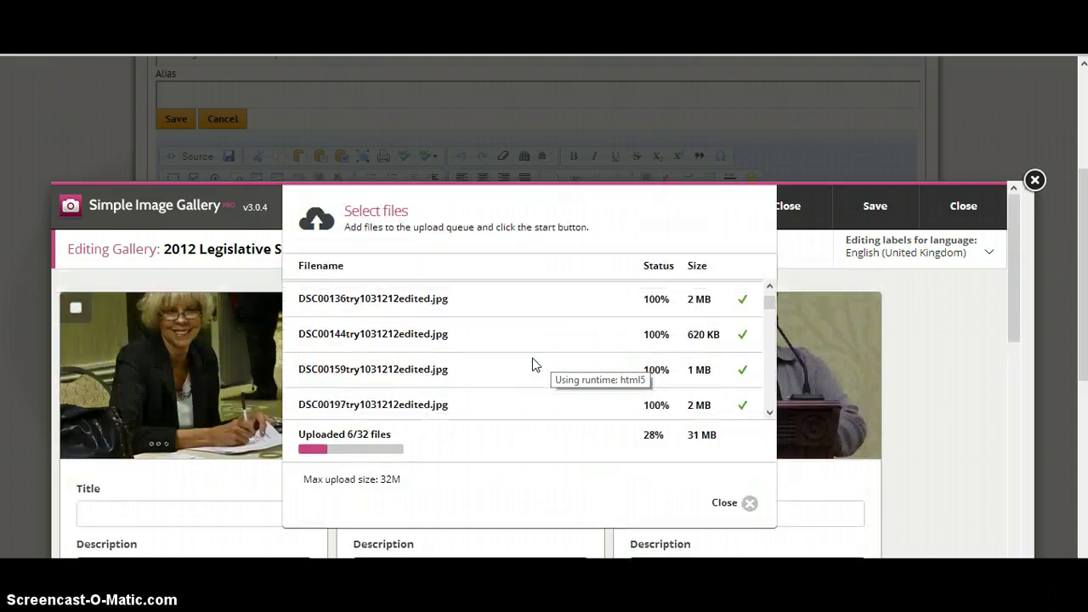
scroll(532, 364, down, 1)
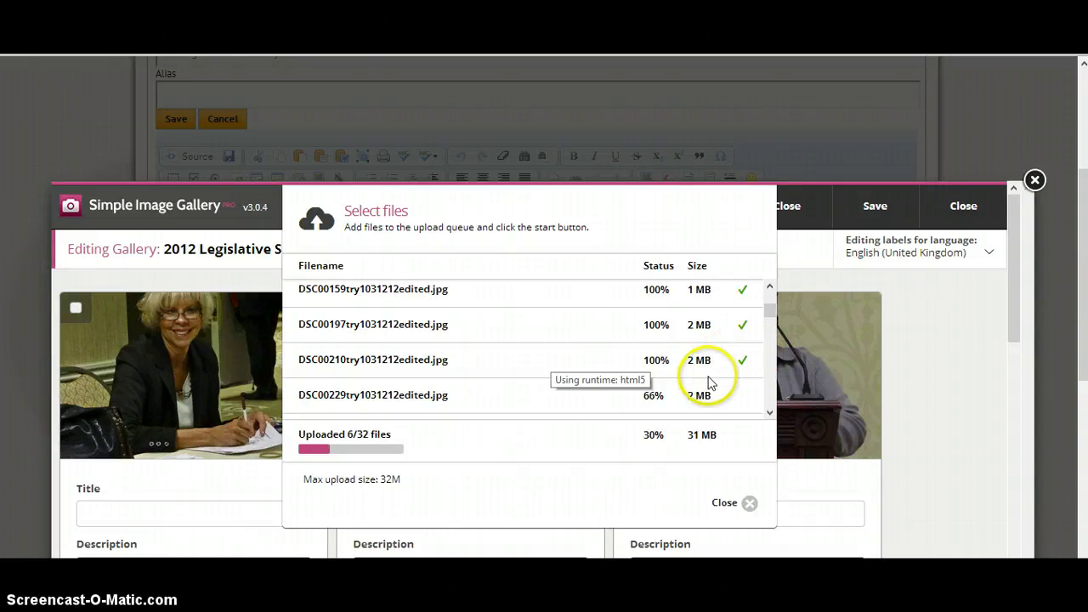
scroll(710, 382, down, 1)
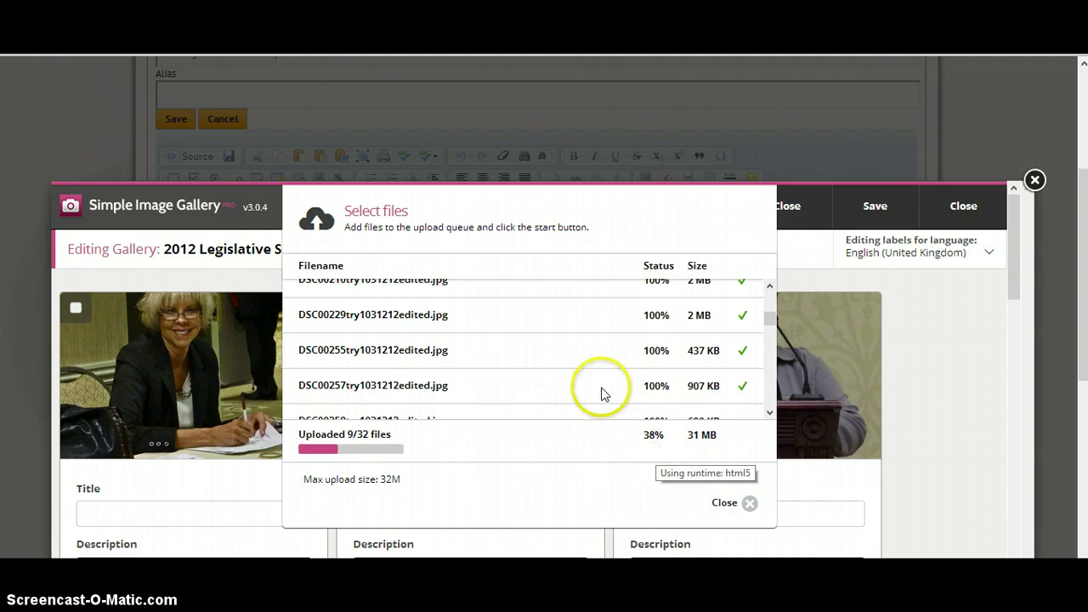
scroll(603, 393, down, 1)
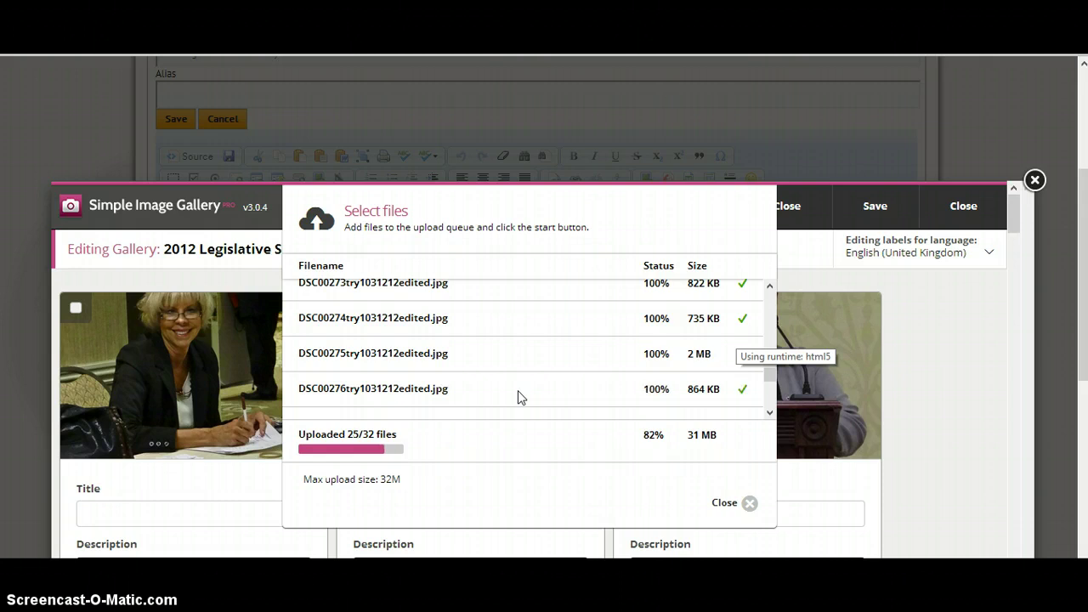
Let the upload reach 32 of 32 files, then close the Select files window
click(522, 359)
scroll(522, 361, down, 1)
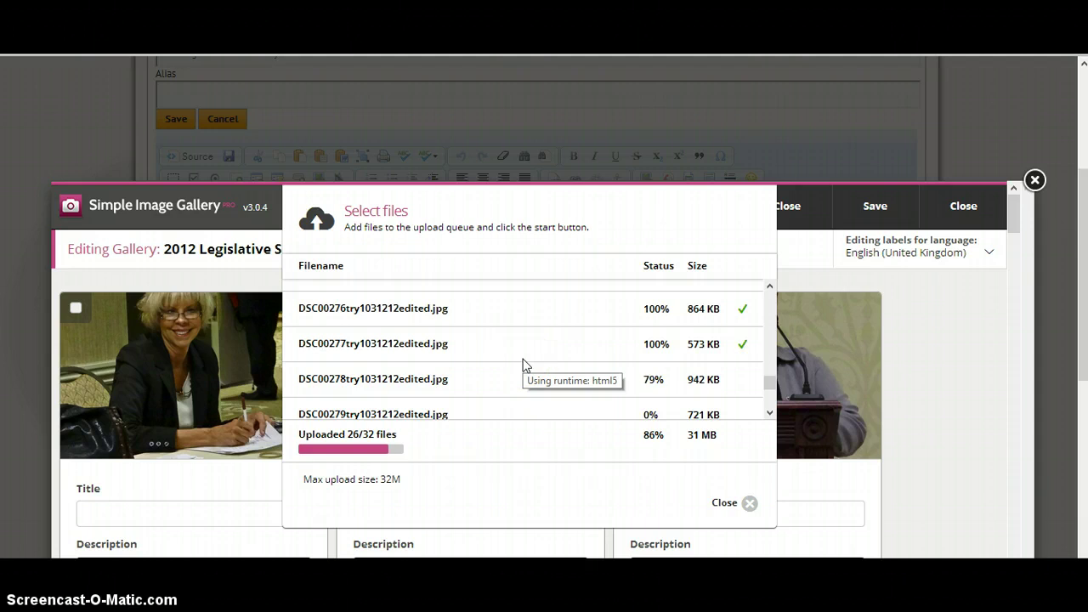
click(530, 354)
scroll(531, 354, down, 1)
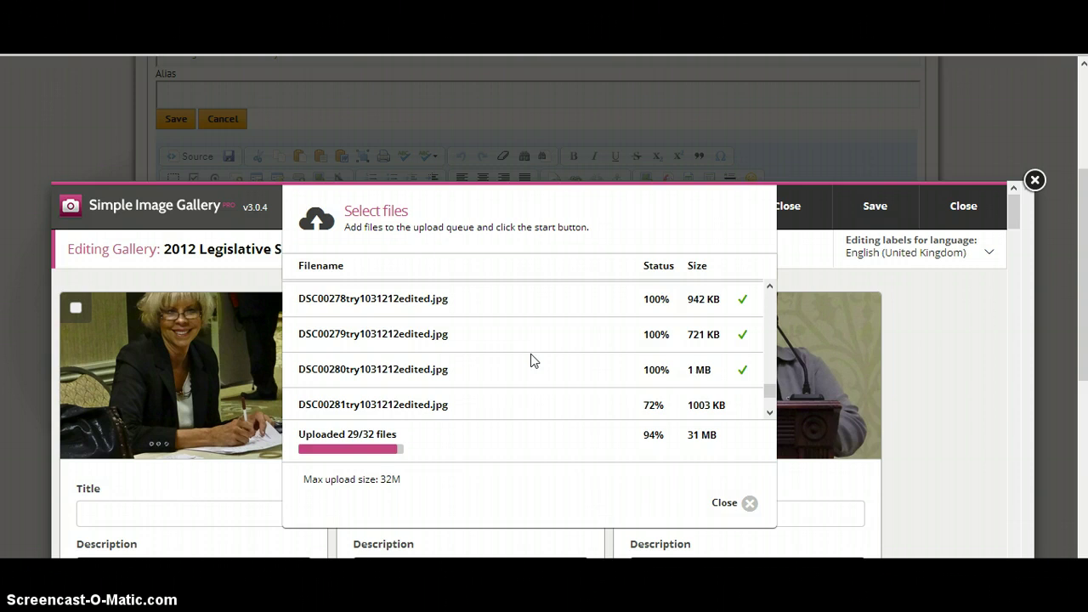
click(539, 350)
scroll(544, 353, down, 3)
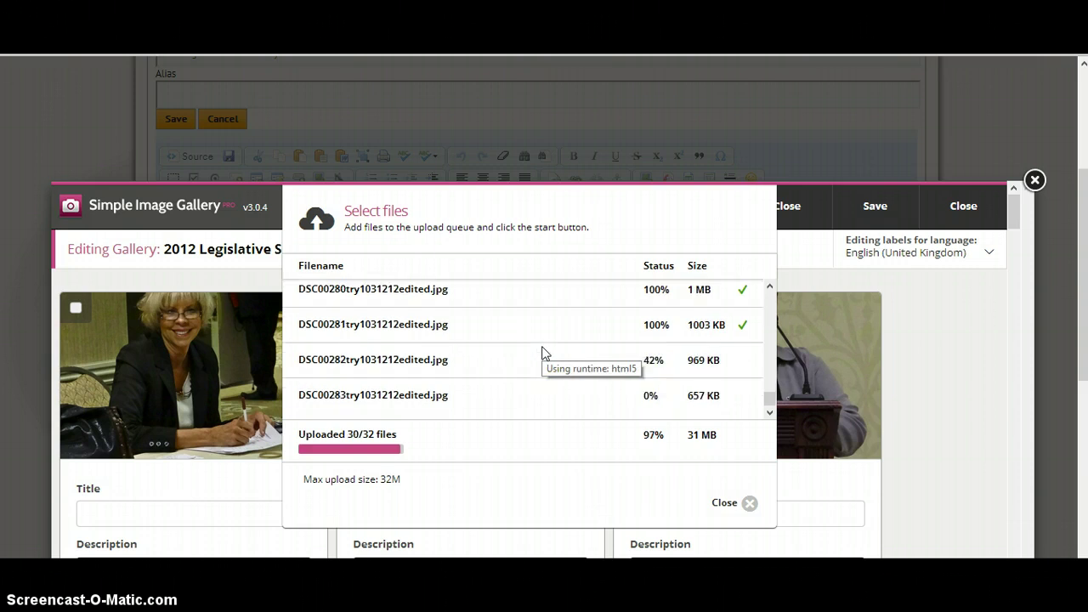
click(544, 335)
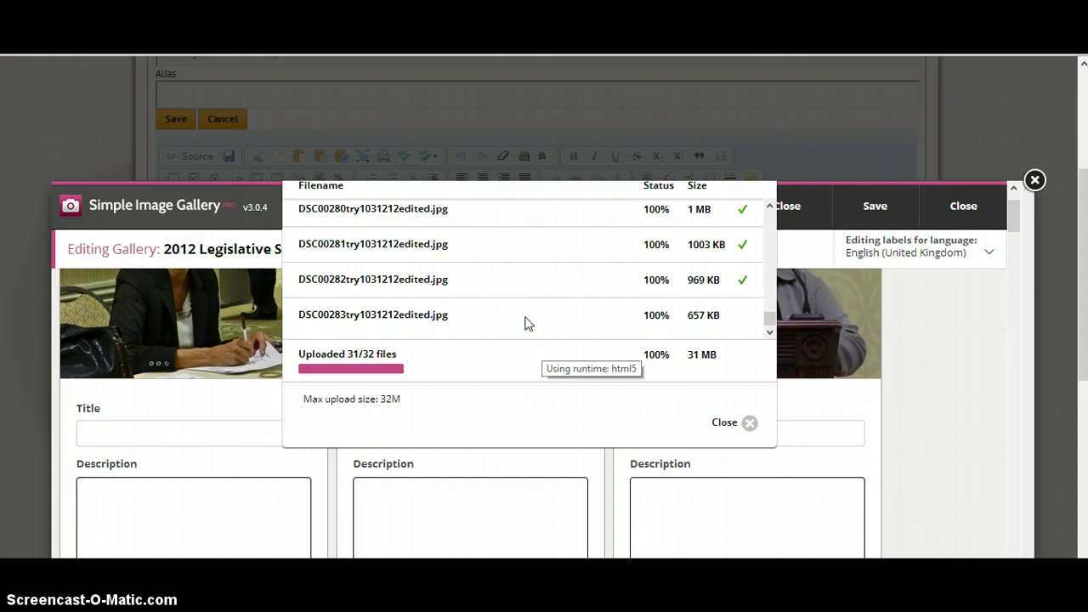
click(540, 328)
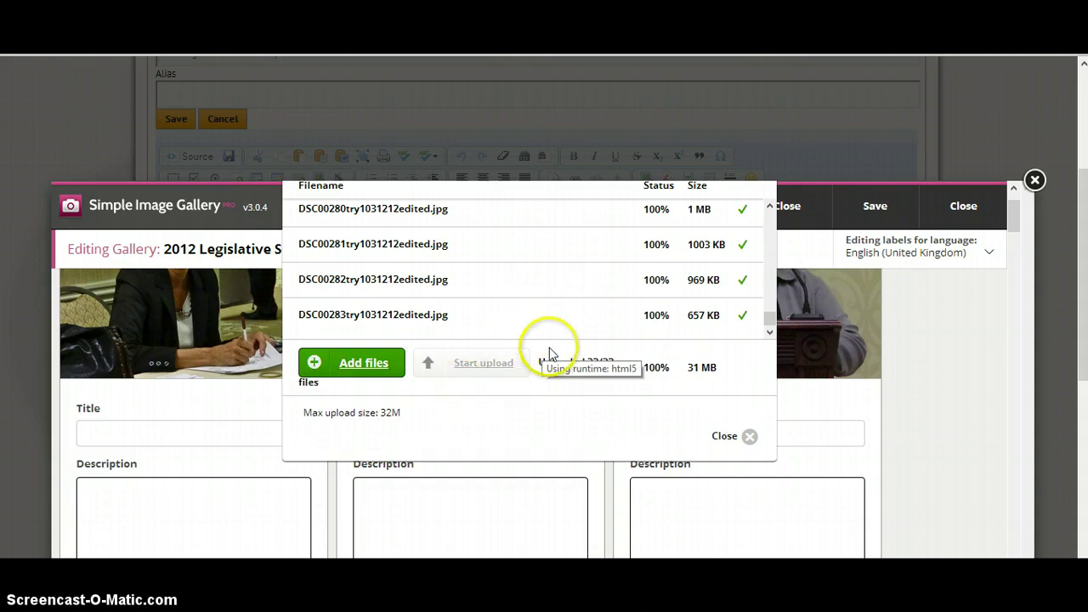
scroll(546, 348, up, 5)
scroll(550, 354, up, 3)
scroll(549, 355, down, 2)
scroll(550, 355, up, 2)
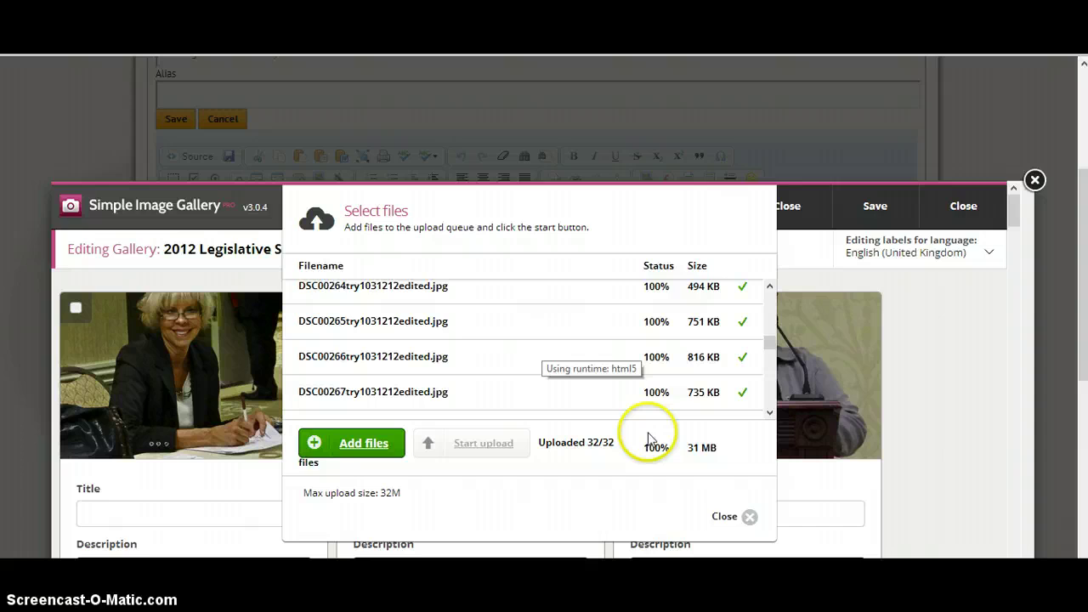
click(751, 517)
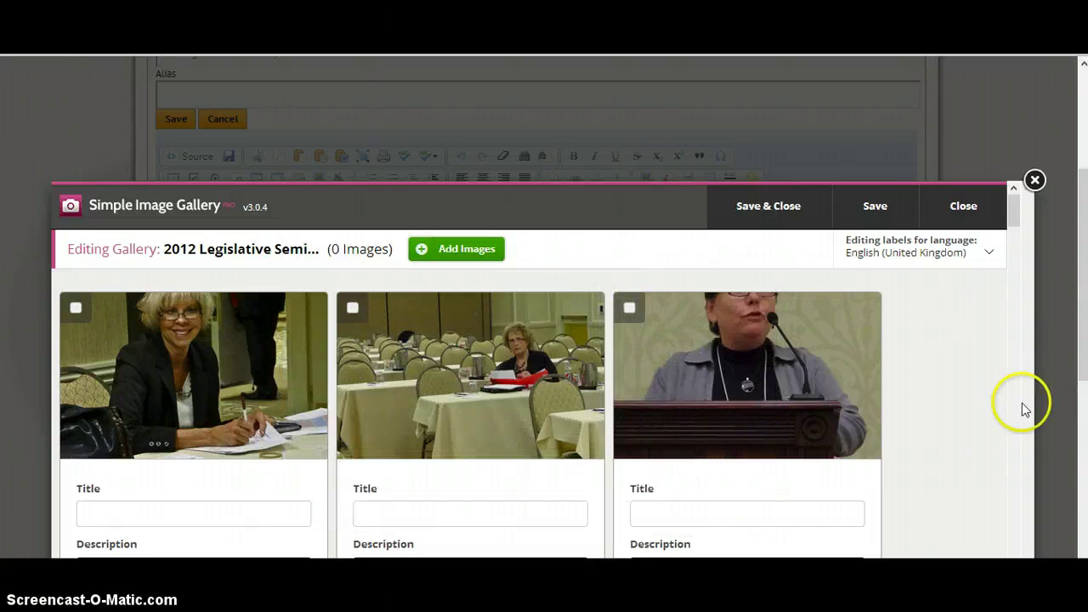
Find DSC00255 among the photo cards, delete it, and confirm both prompts
scroll(954, 412, down, 1)
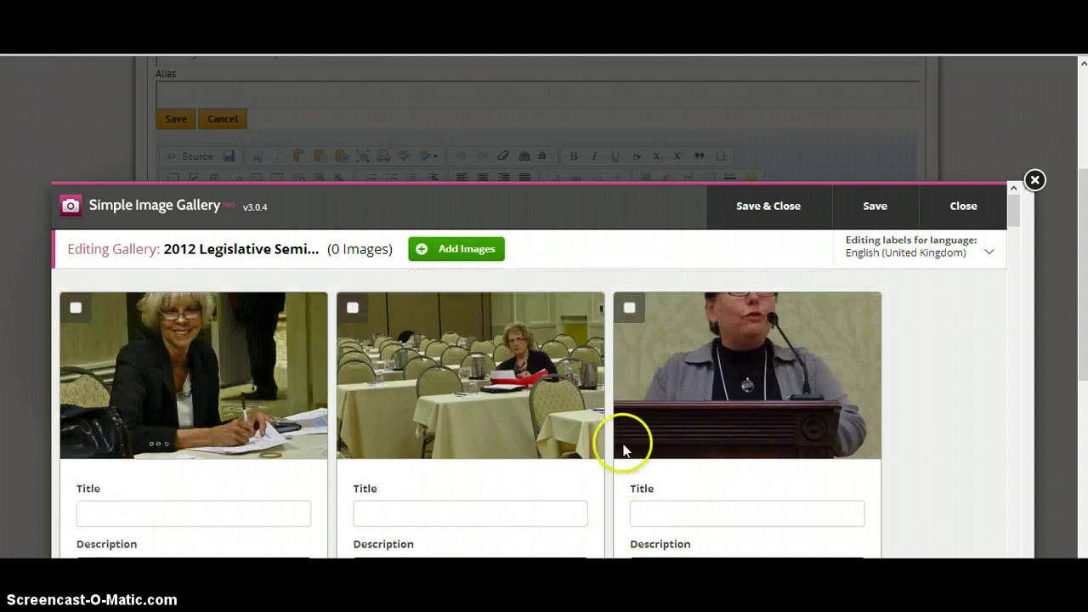
scroll(697, 448, down, 1)
scroll(896, 431, down, 3)
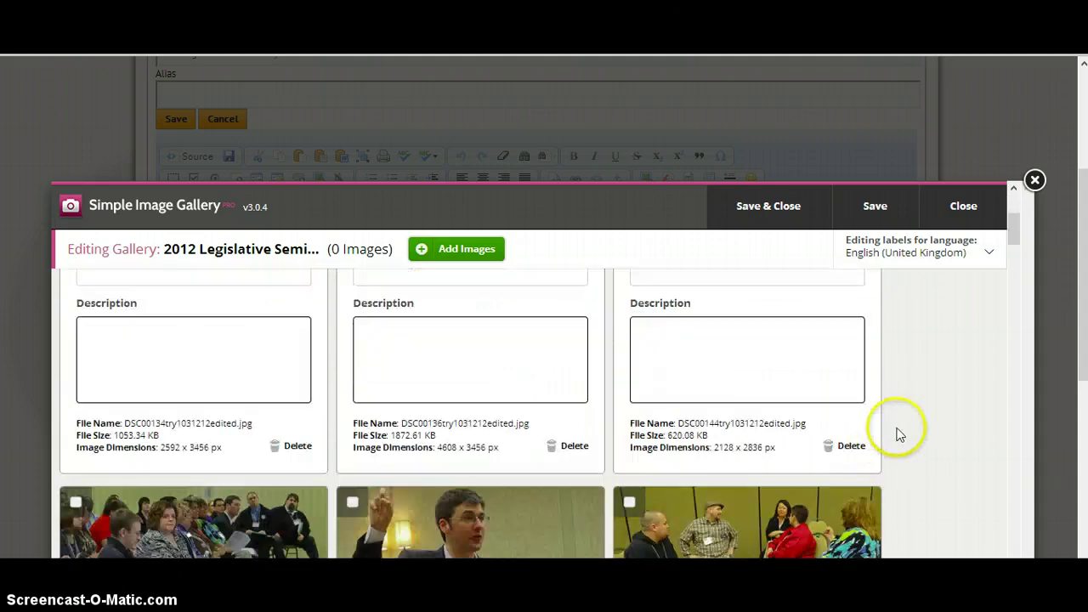
scroll(900, 434, down, 2)
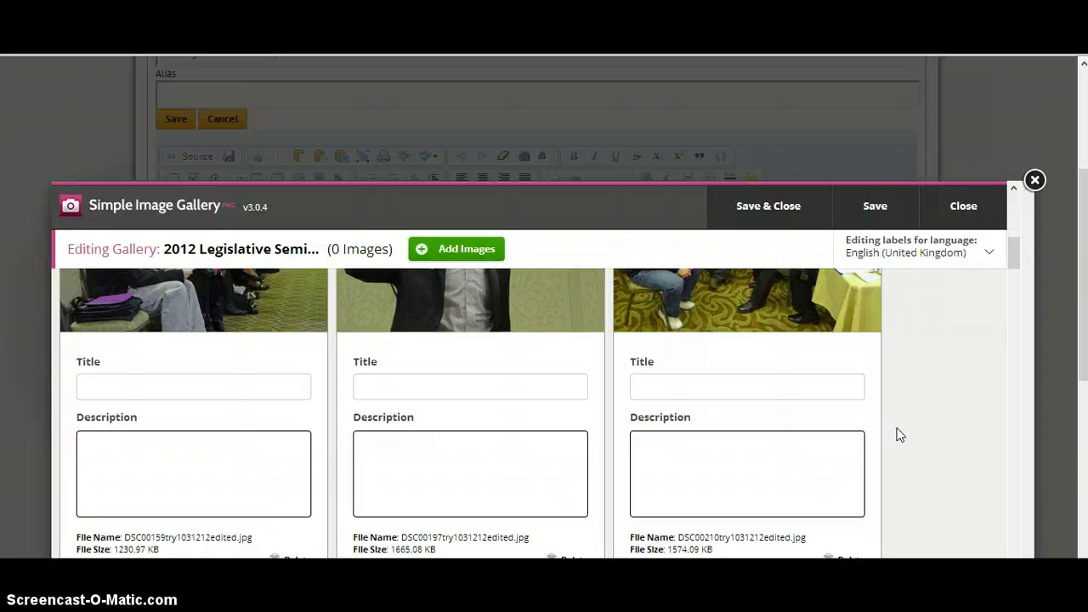
scroll(897, 431, down, 2)
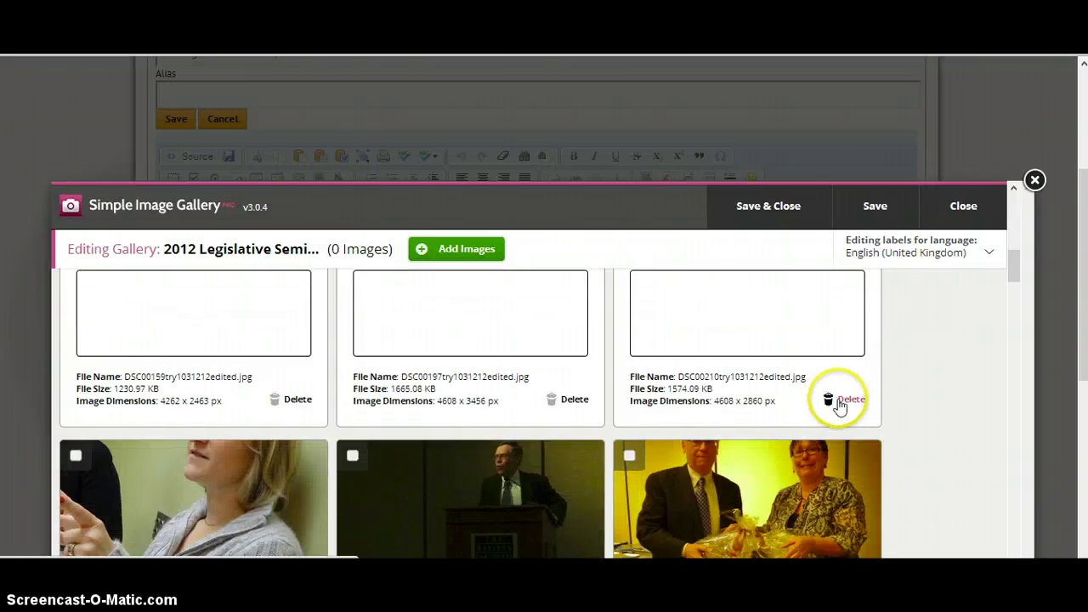
scroll(921, 421, down, 2)
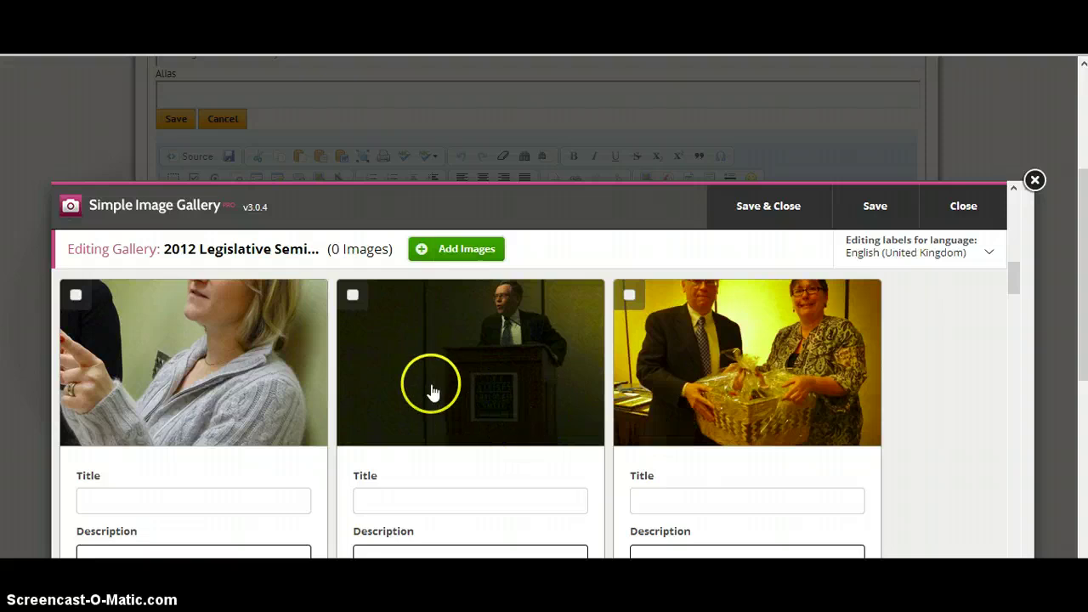
scroll(449, 384, down, 1)
scroll(449, 384, down, 1)
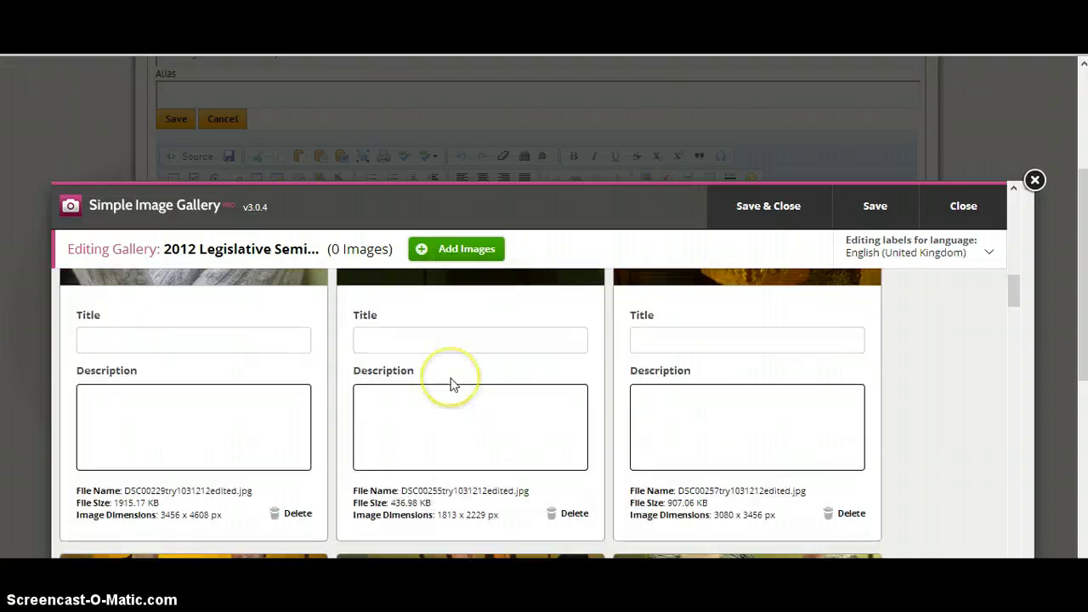
click(569, 514)
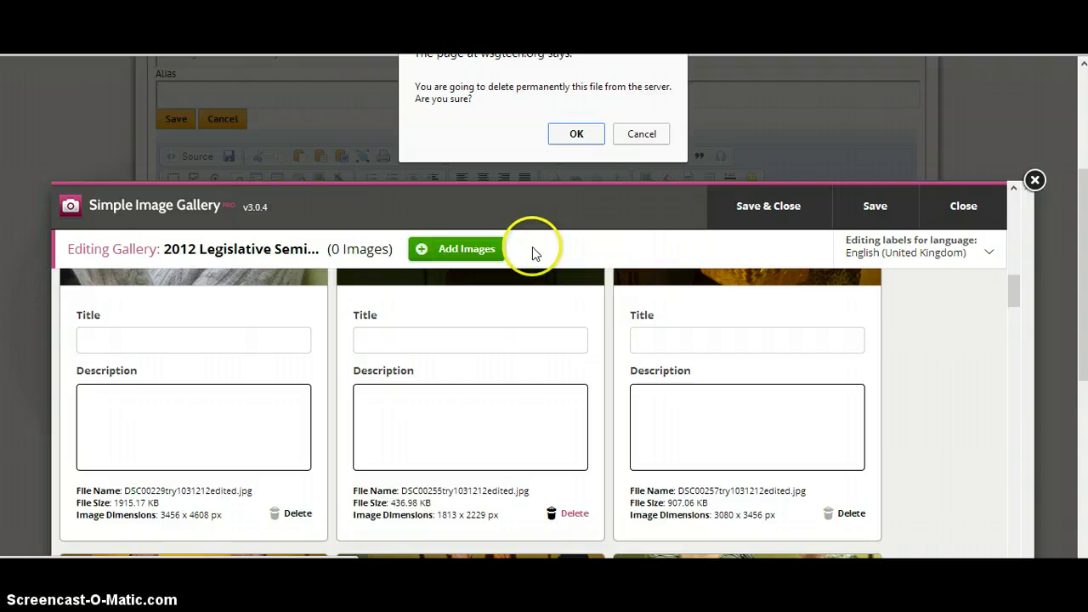
click(577, 136)
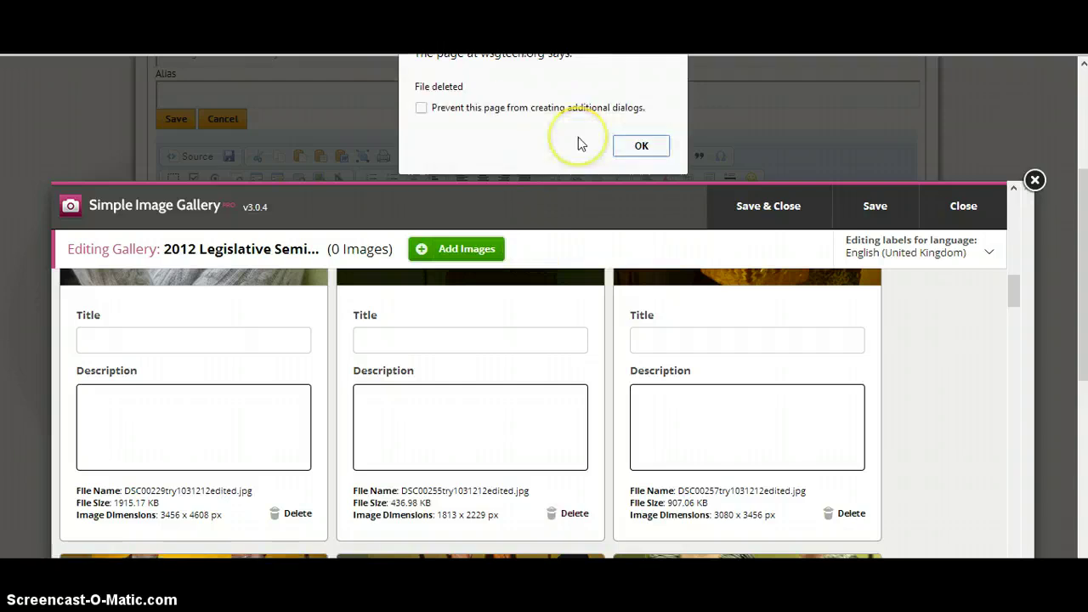
click(641, 148)
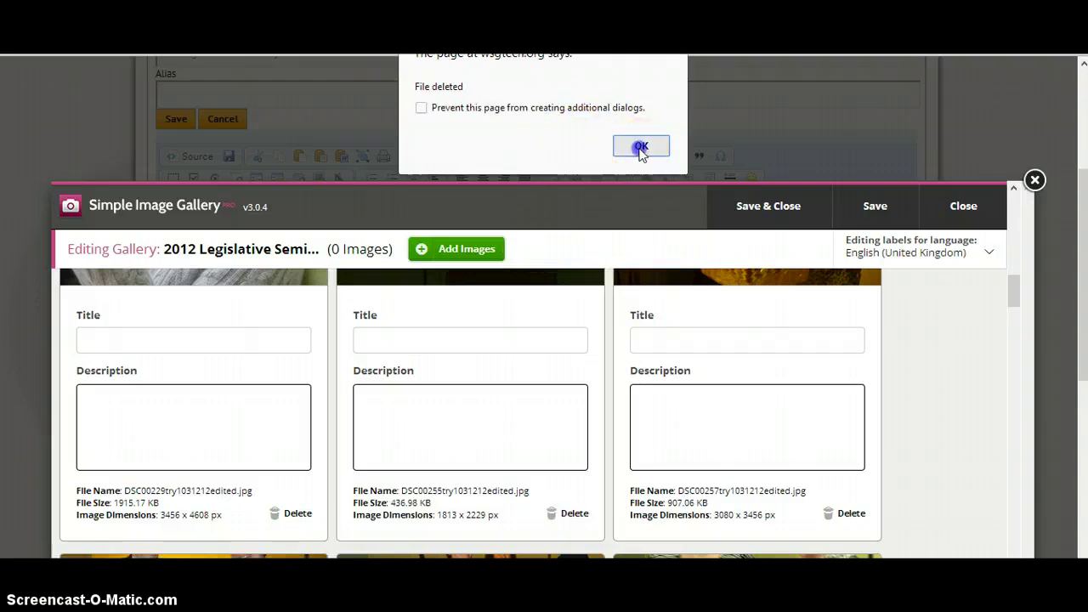
scroll(899, 391, down, 3)
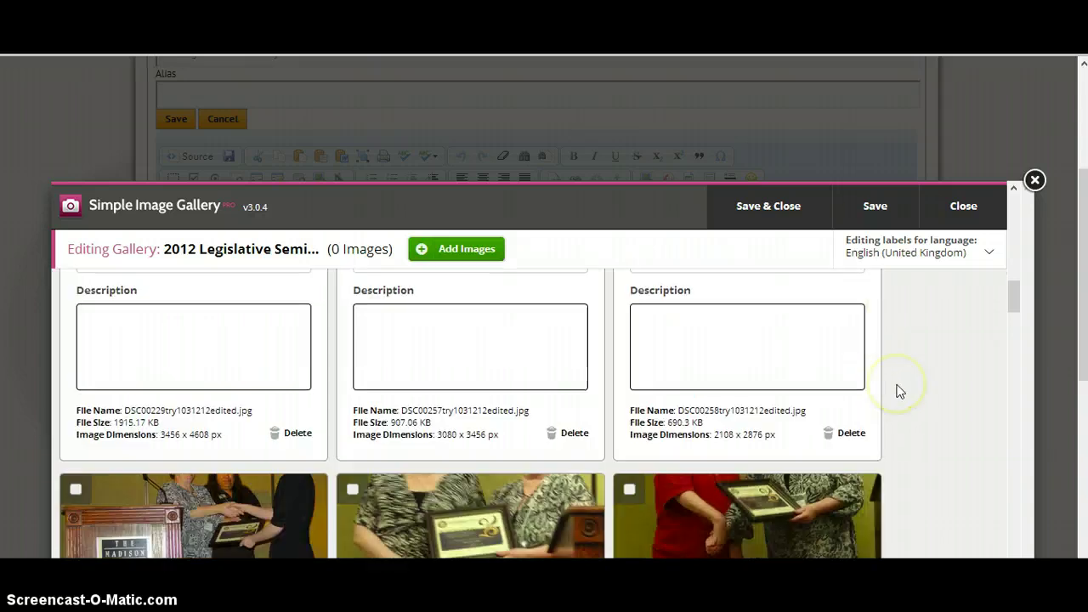
scroll(900, 391, down, 1)
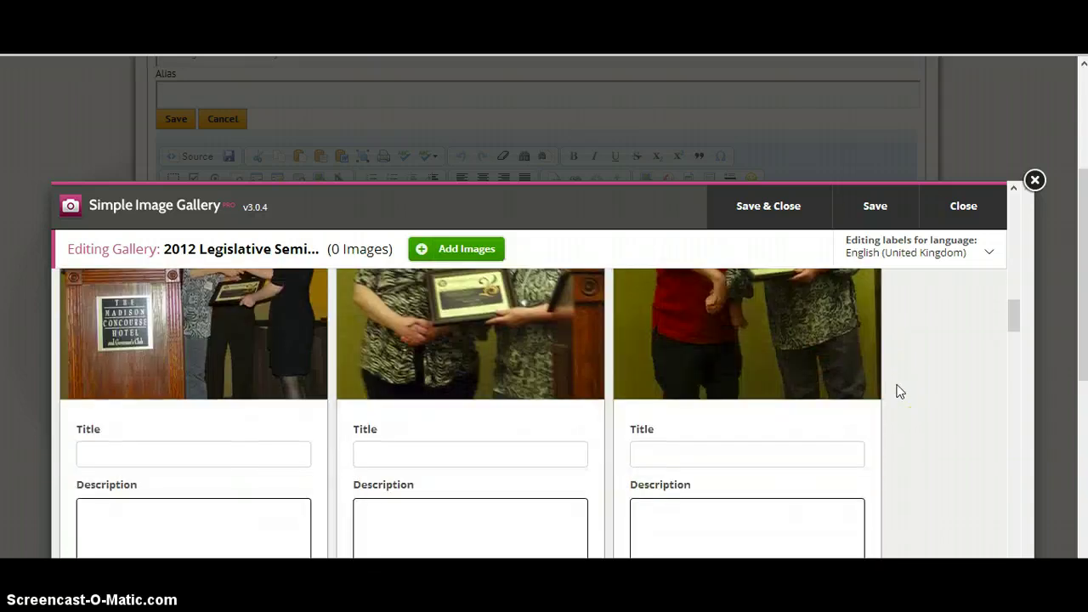
scroll(900, 391, up, 1)
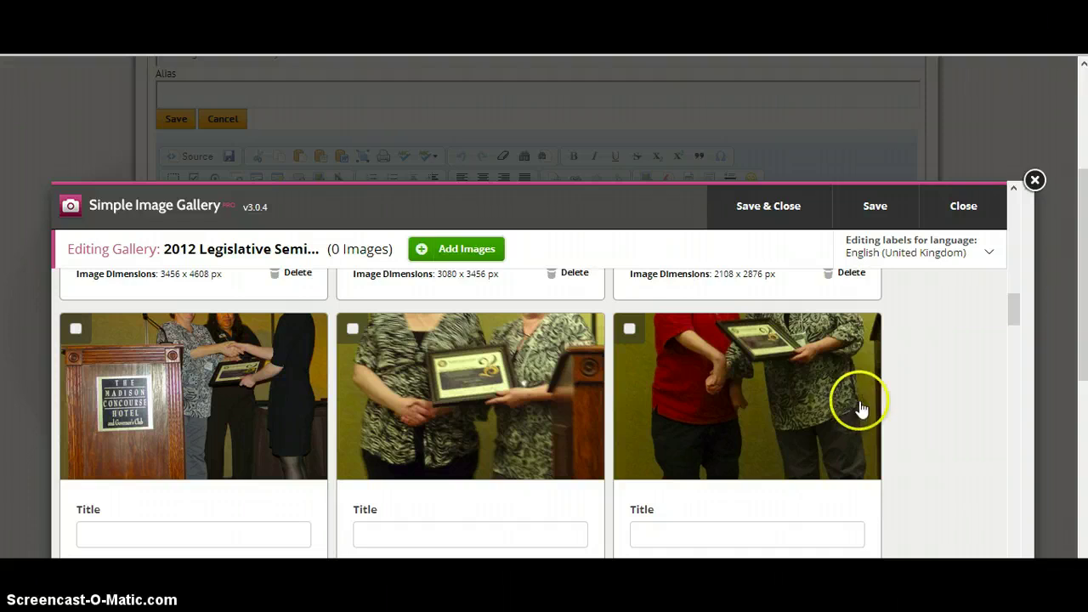
scroll(859, 407, down, 4)
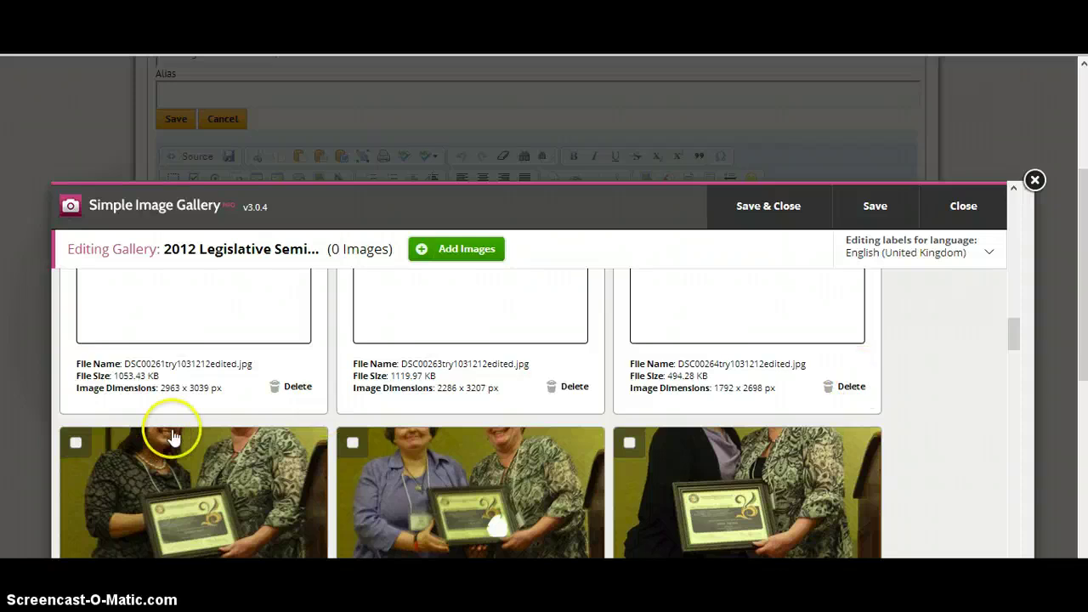
click(780, 217)
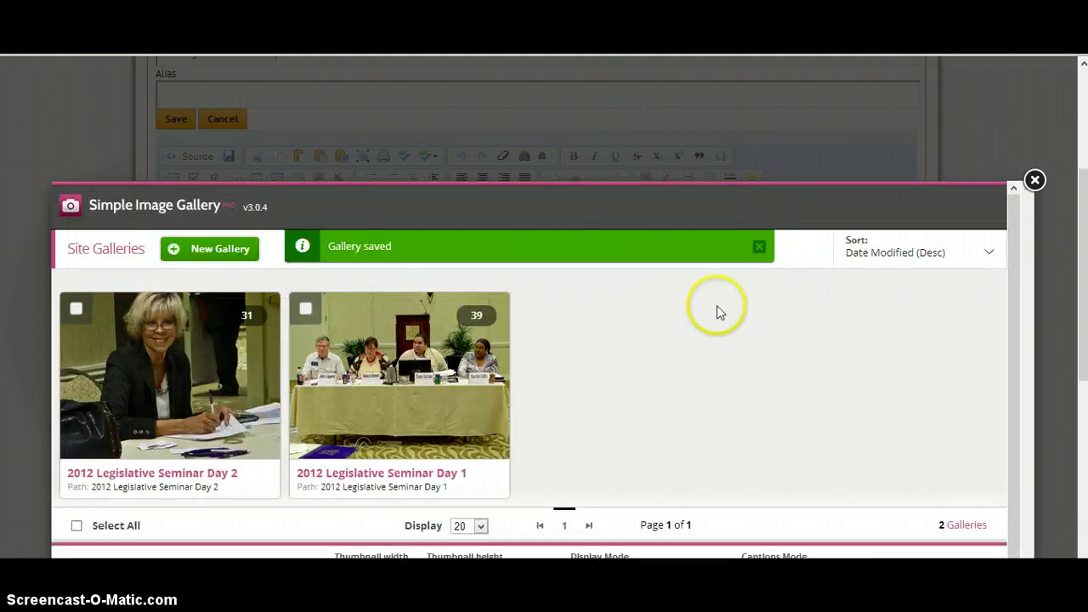
mouse_move(90, 399)
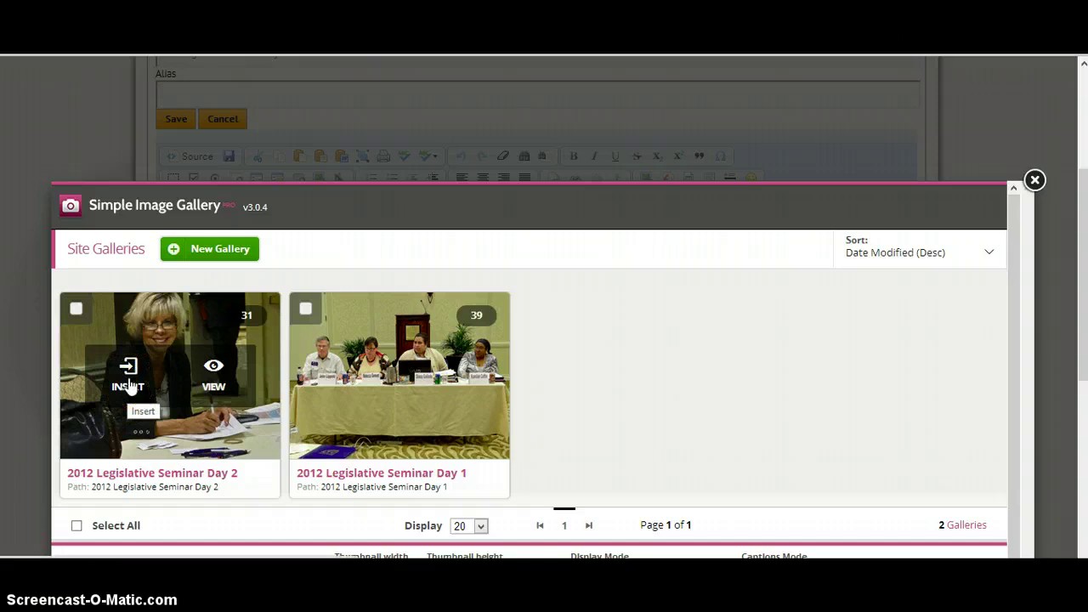
click(128, 383)
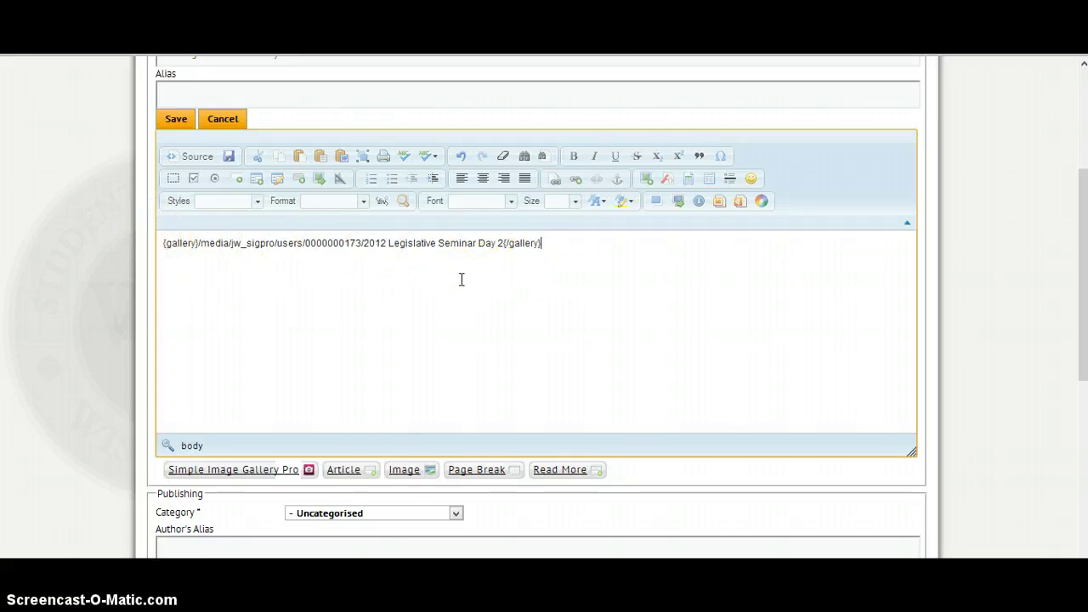
click(433, 280)
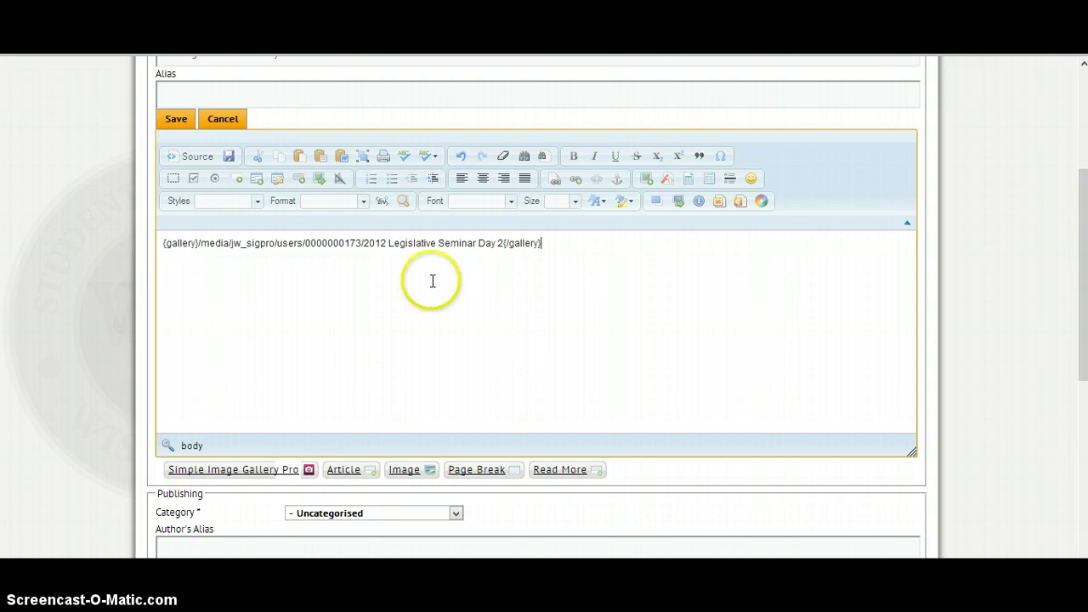
click(406, 261)
Set the article's category to Photos
scroll(320, 335, down, 1)
click(321, 294)
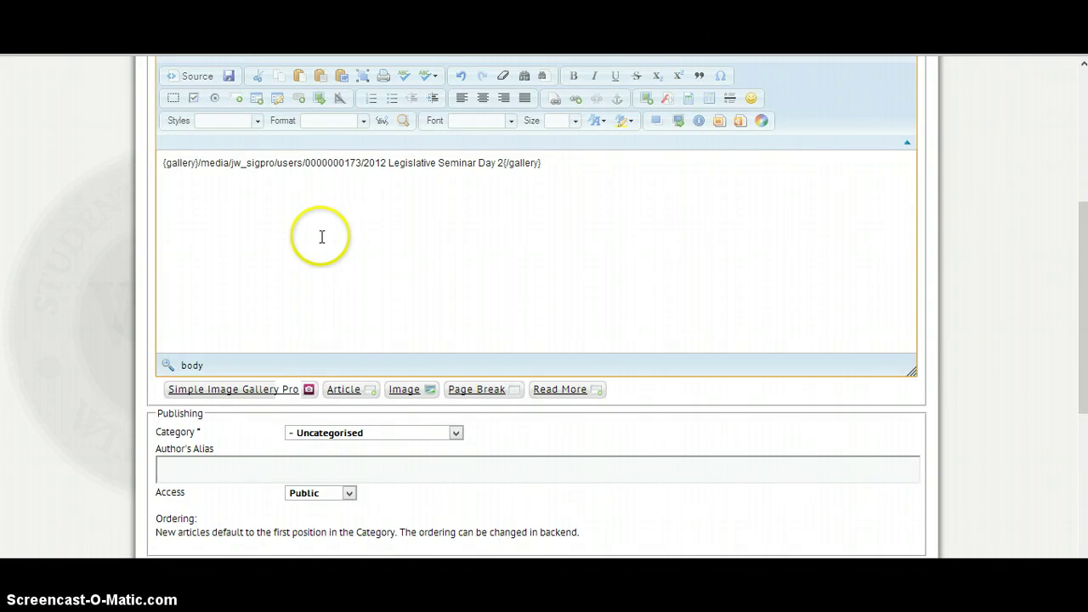
click(364, 436)
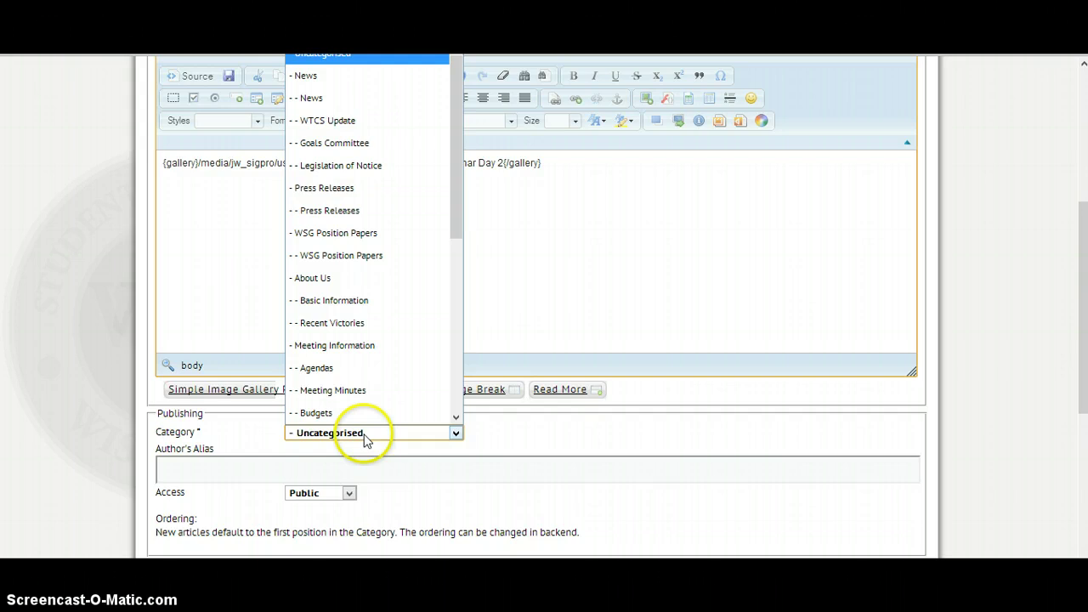
scroll(355, 414, down, 5)
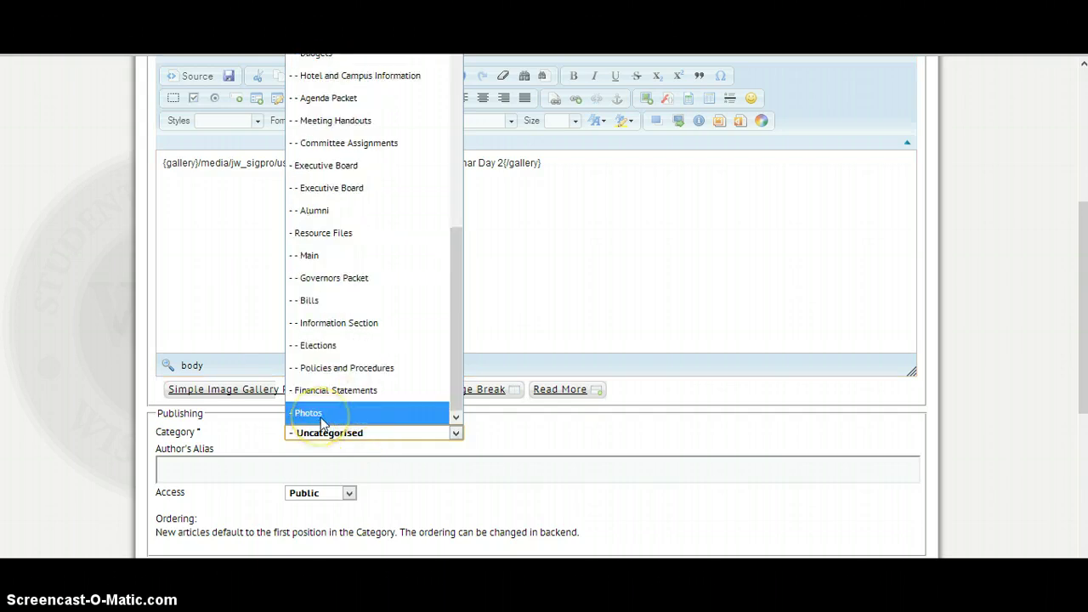
click(323, 417)
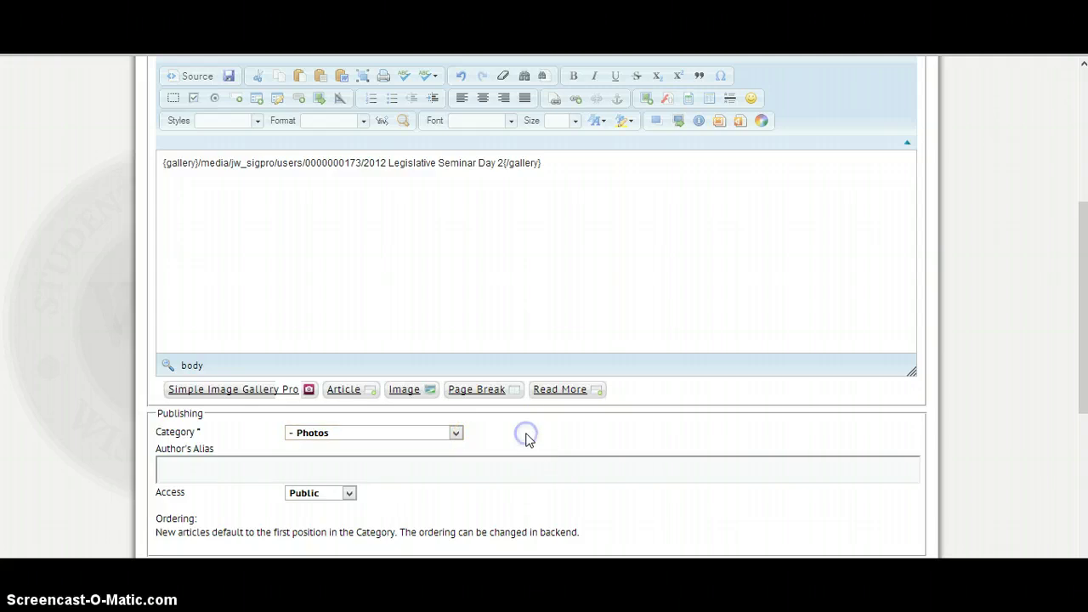
scroll(528, 437, down, 2)
scroll(527, 437, up, 5)
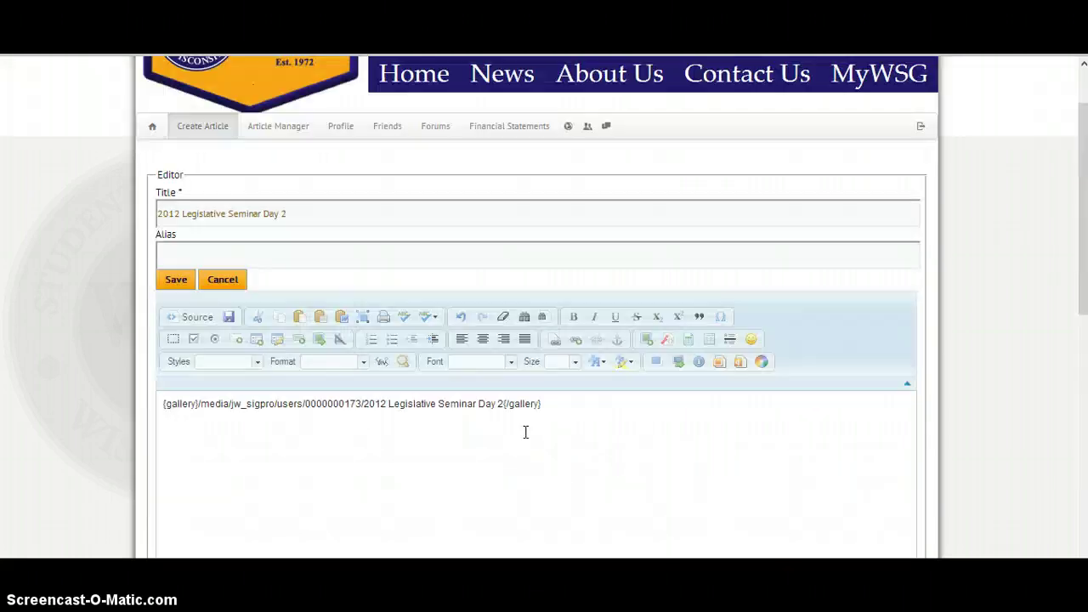
scroll(525, 432, down, 6)
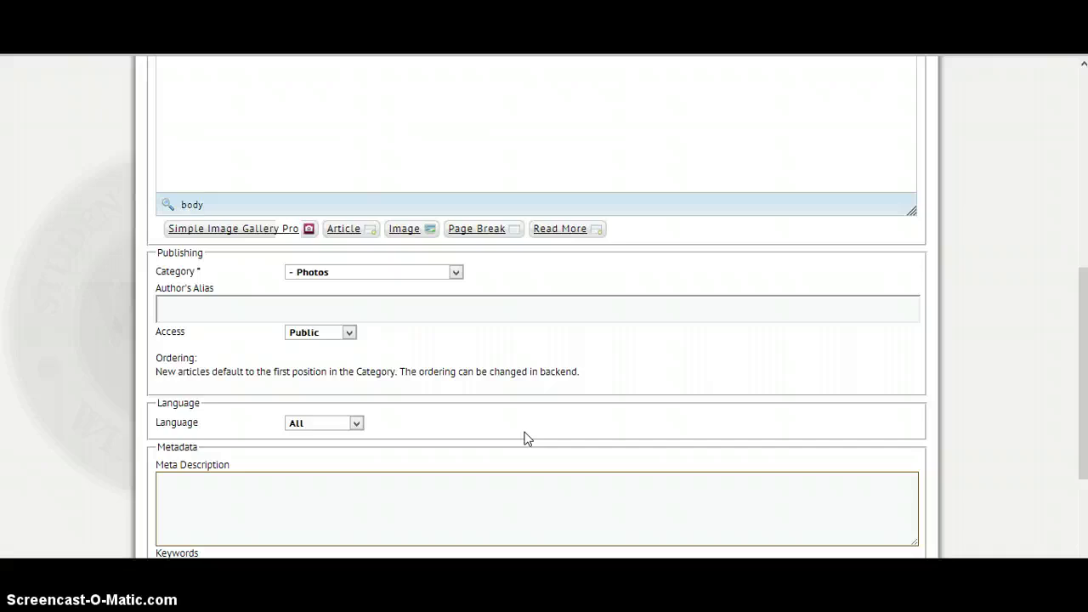
Enter keywords '2012, Legislative, Seminar, Madison Concourse Hotel, Wisconsin Student Government'
click(324, 418)
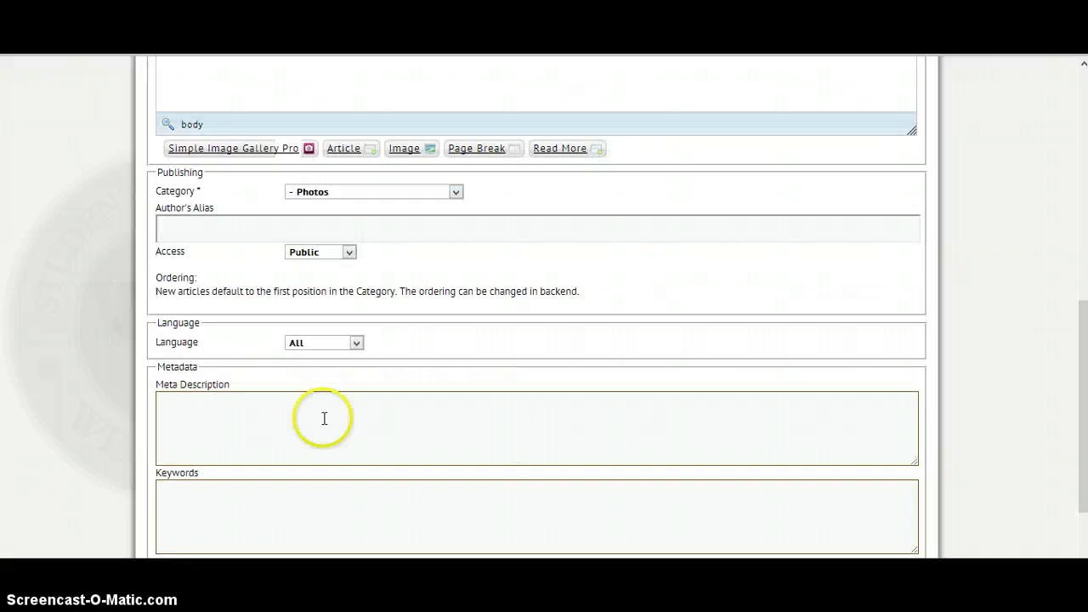
click(277, 517)
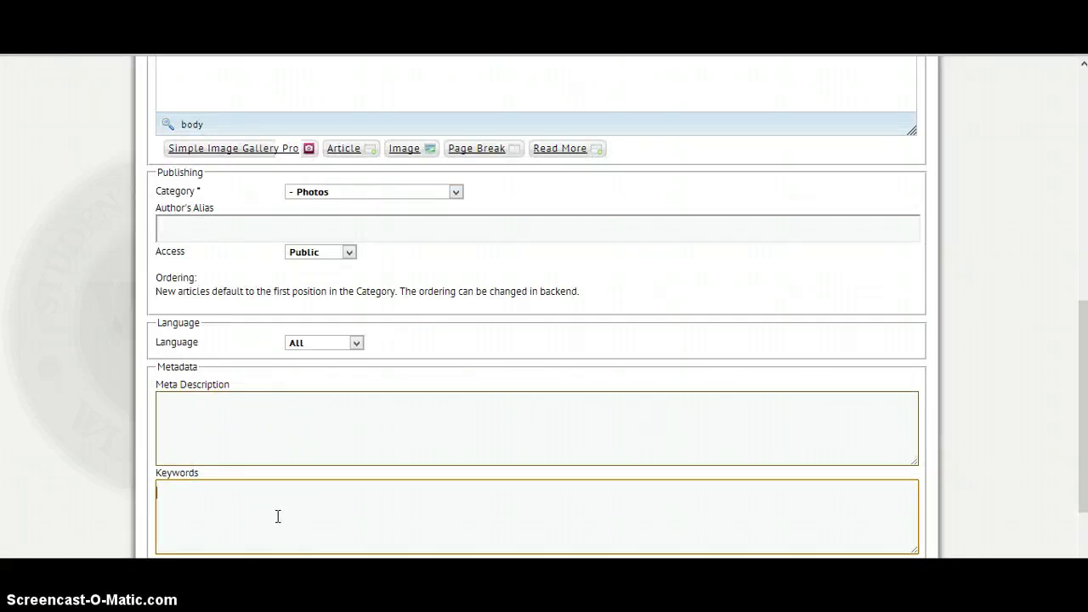
text(2012, Legislative, Seminar, Madison Concourse Hotel)
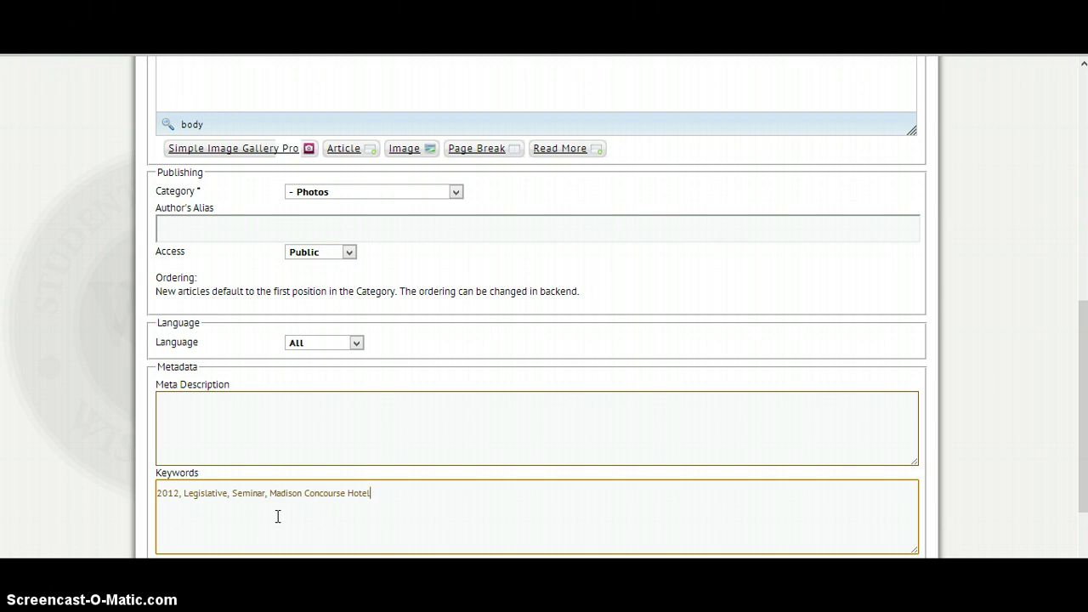
text(, Wisconsin Student Government)
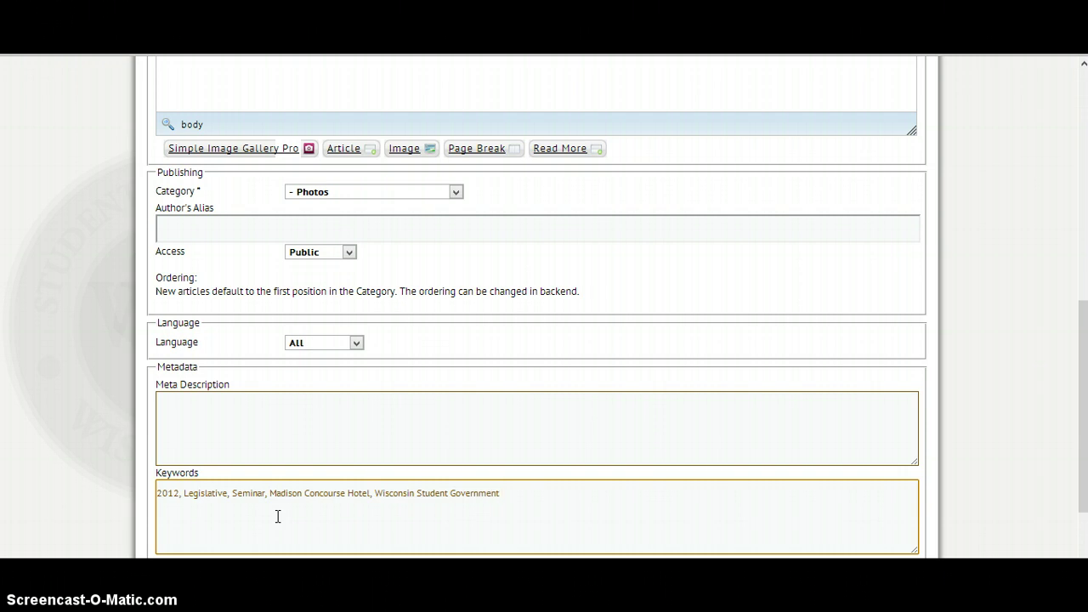
click(308, 450)
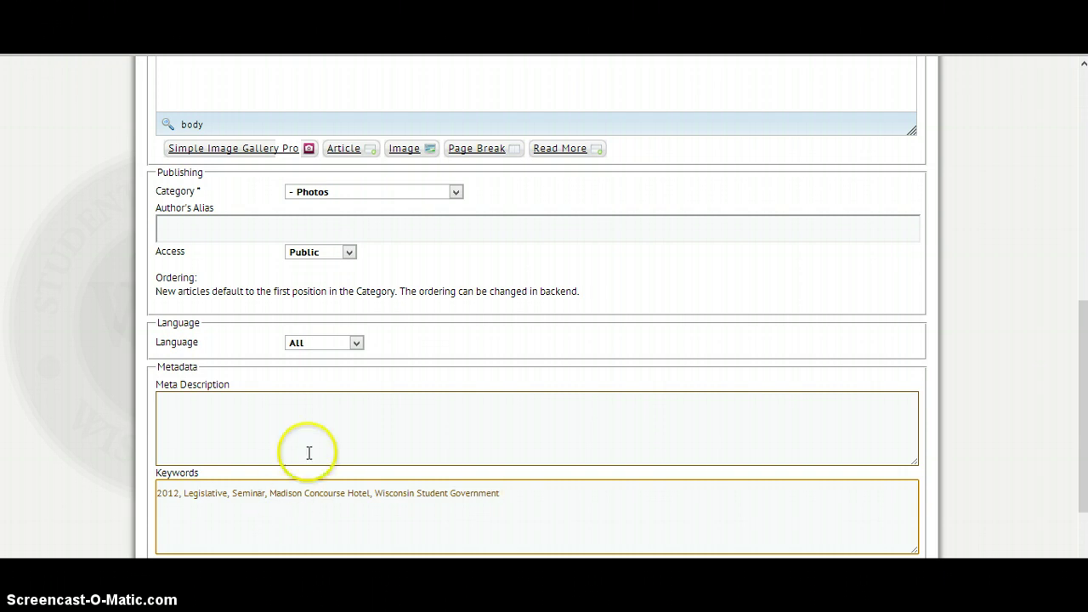
scroll(309, 449, down, 2)
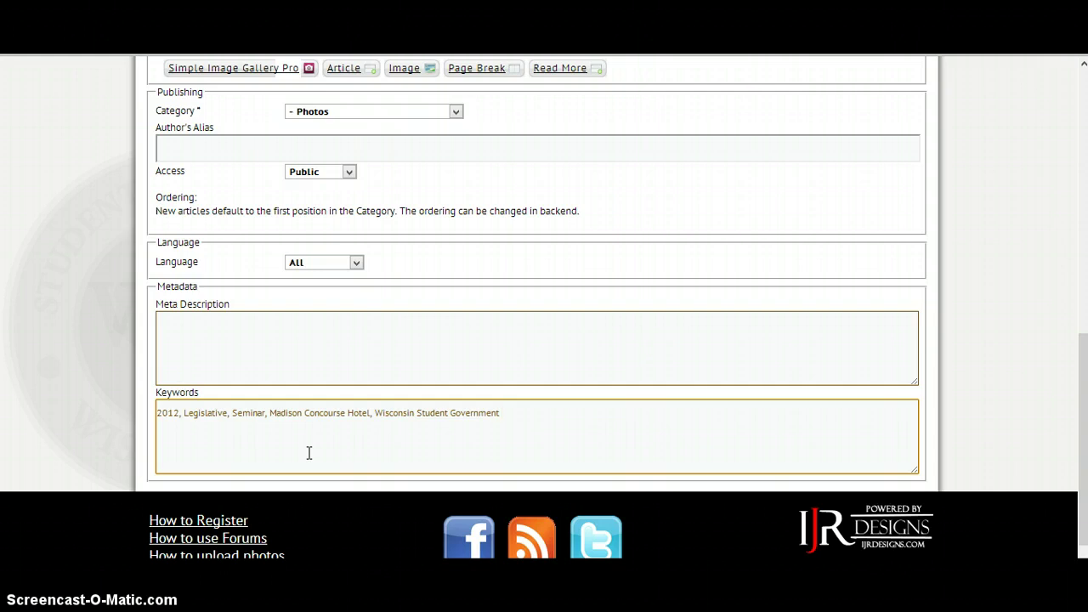
scroll(309, 453, up, 10)
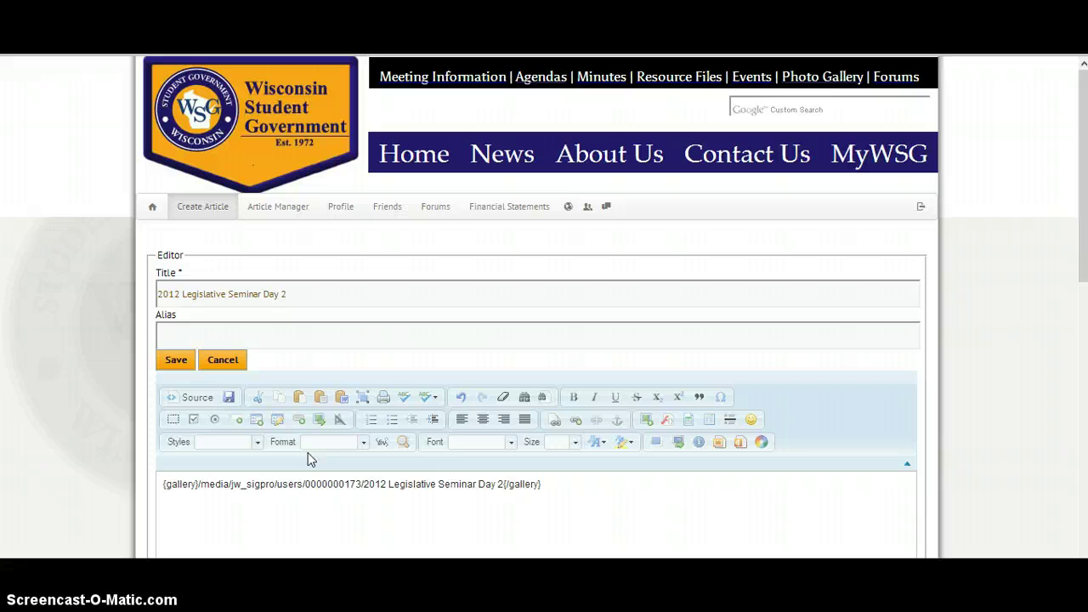
Save the new '2012 Legislative Seminar Day 2' article, returning to the site home page
click(176, 361)
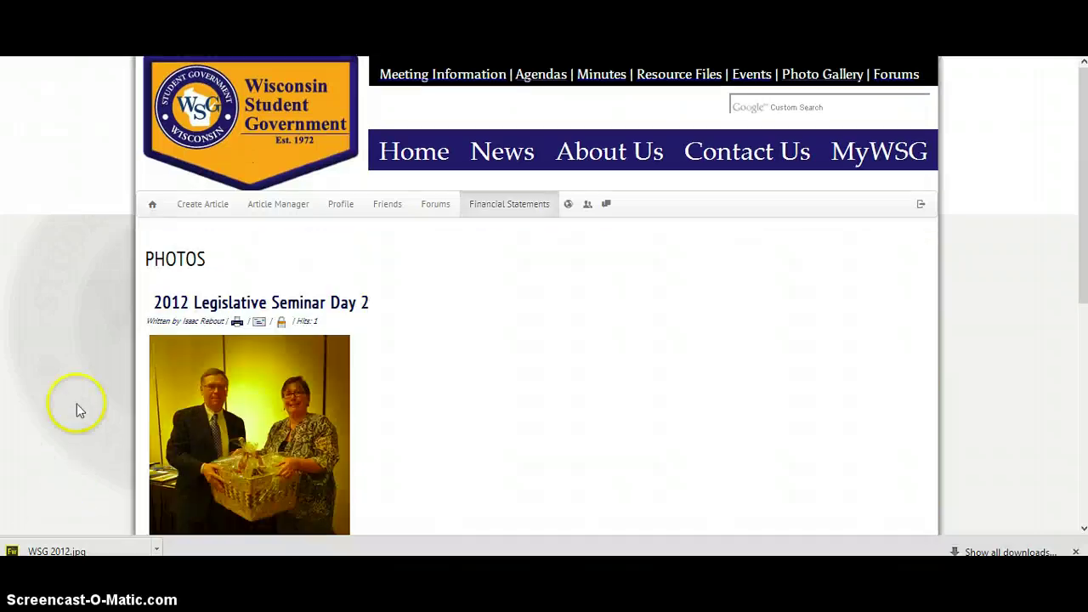
From the Photos page, open '2012 Legislative Seminar Day 2' and view its thumbnail gallery grid
scroll(84, 343, down, 2)
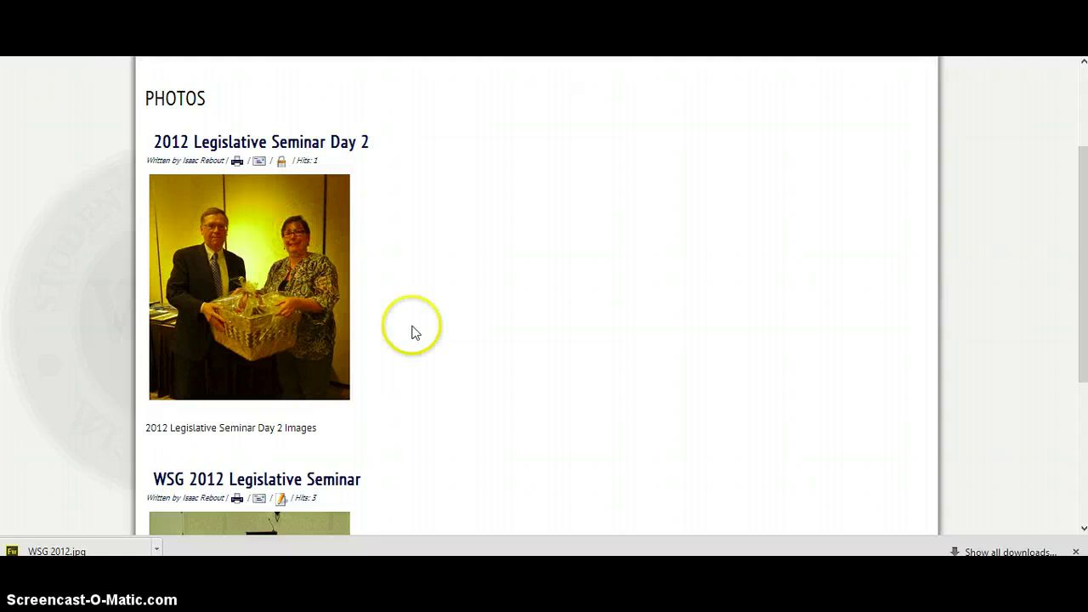
click(278, 260)
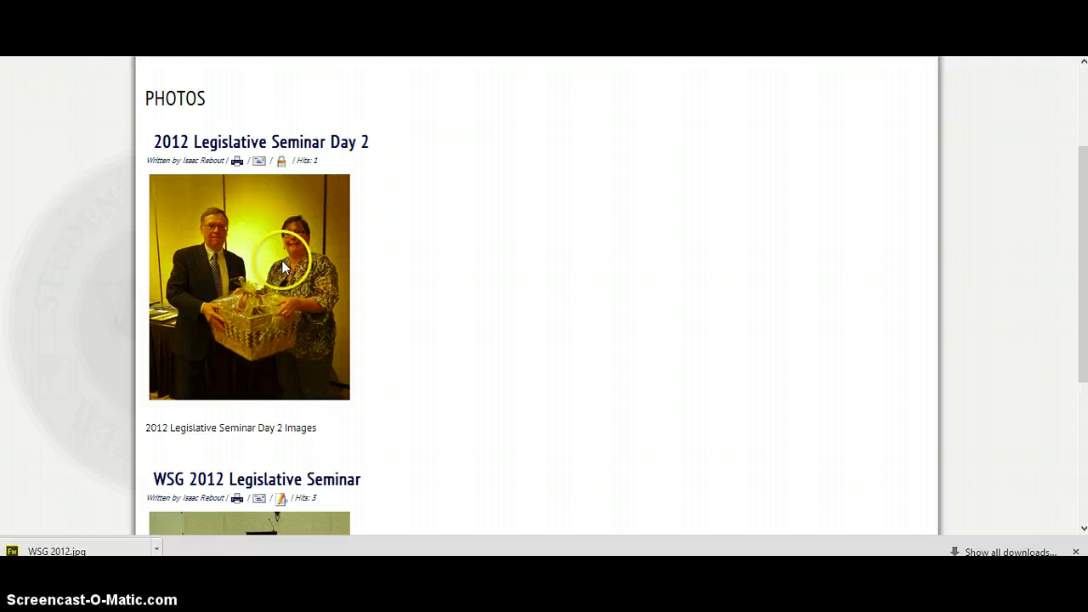
click(321, 145)
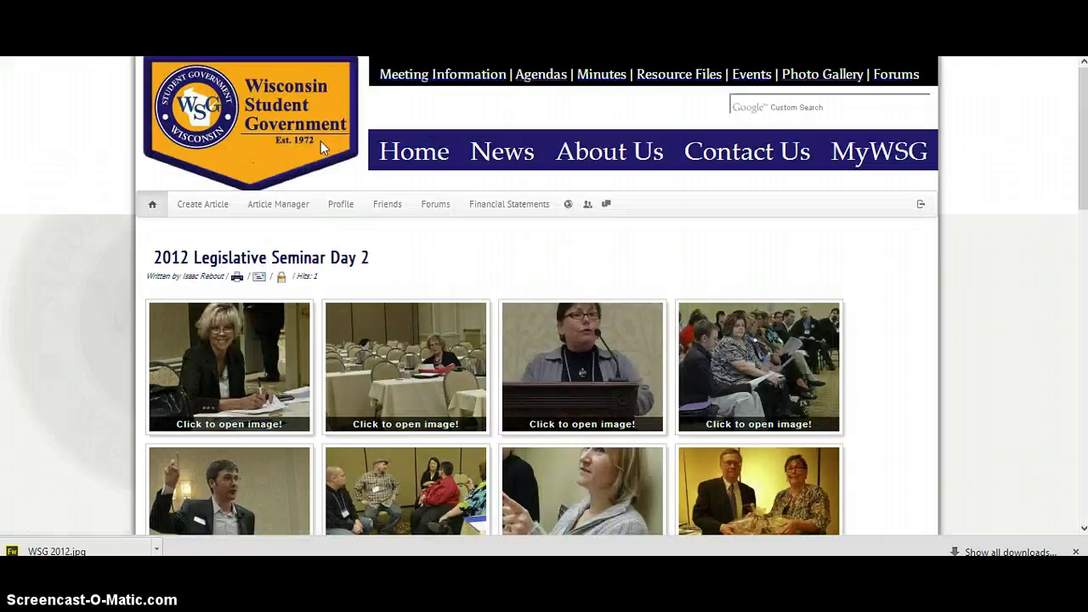
scroll(90, 301, down, 3)
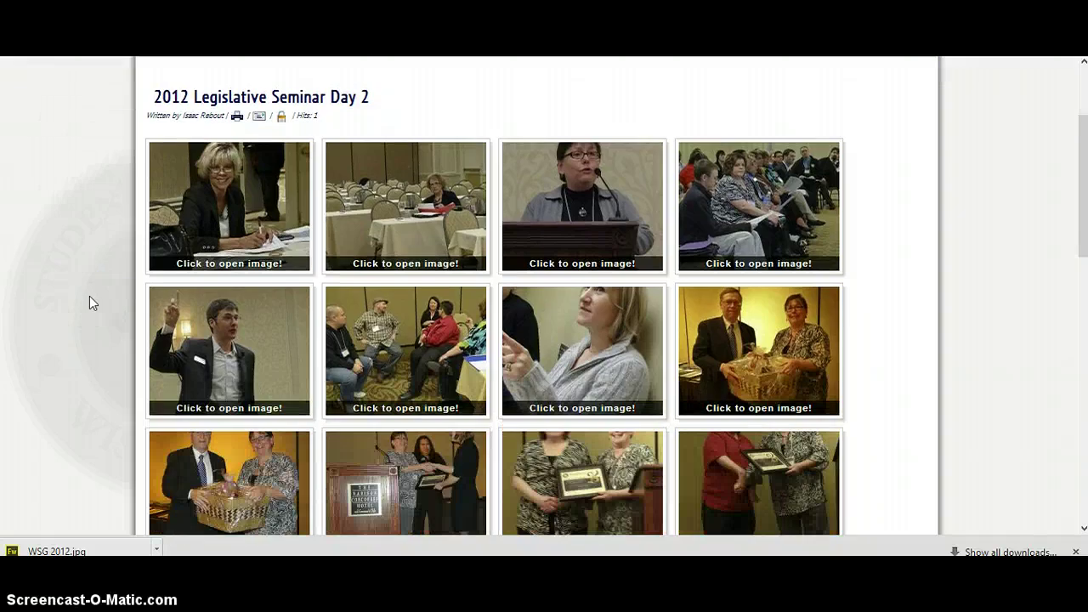
scroll(93, 303, up, 1)
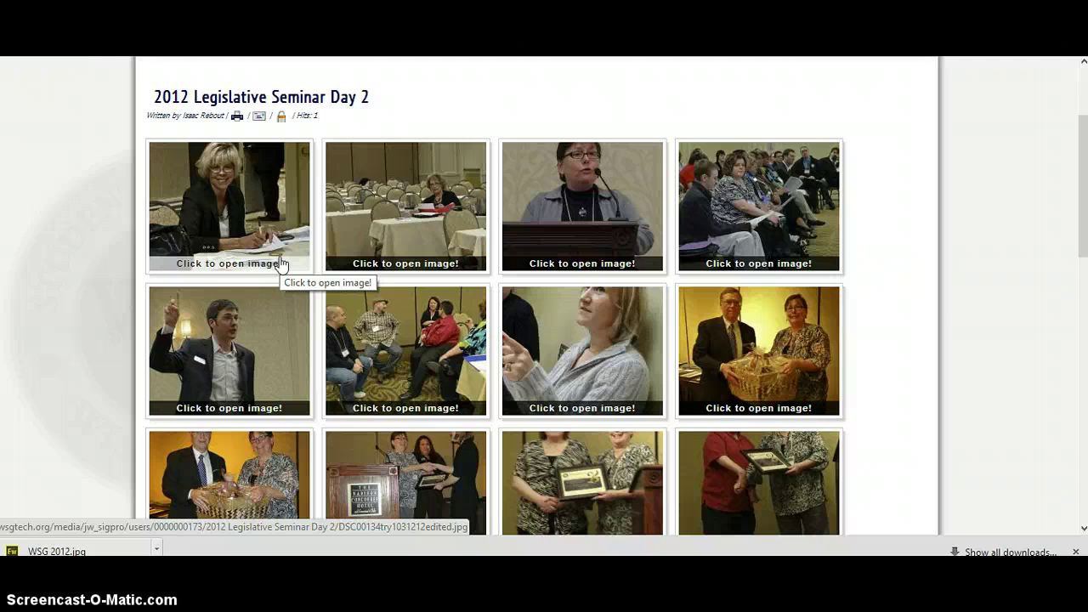
click(227, 235)
mouse_move(617, 244)
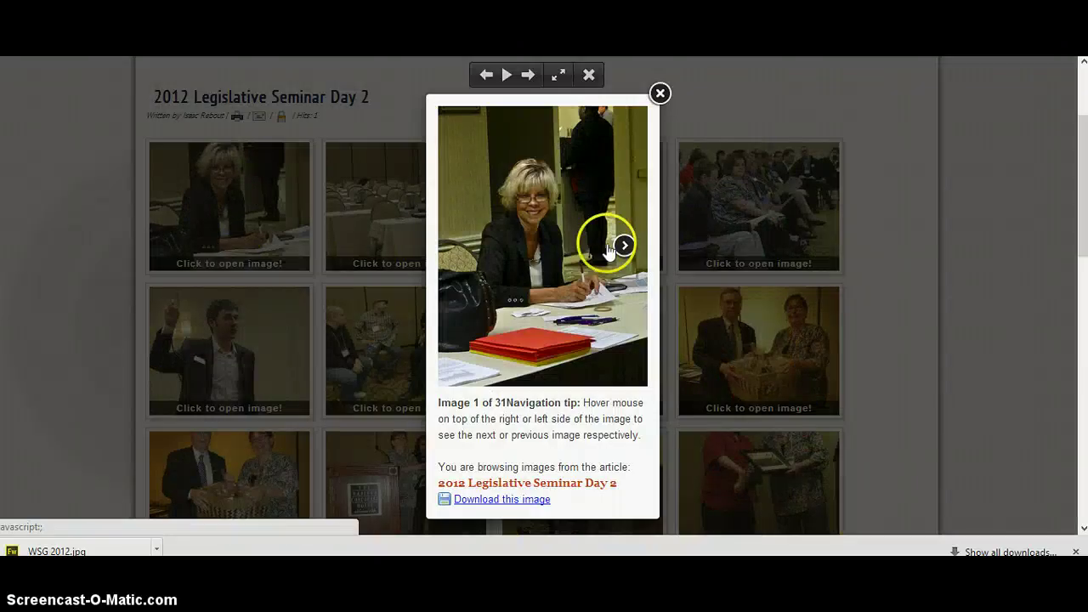
click(622, 247)
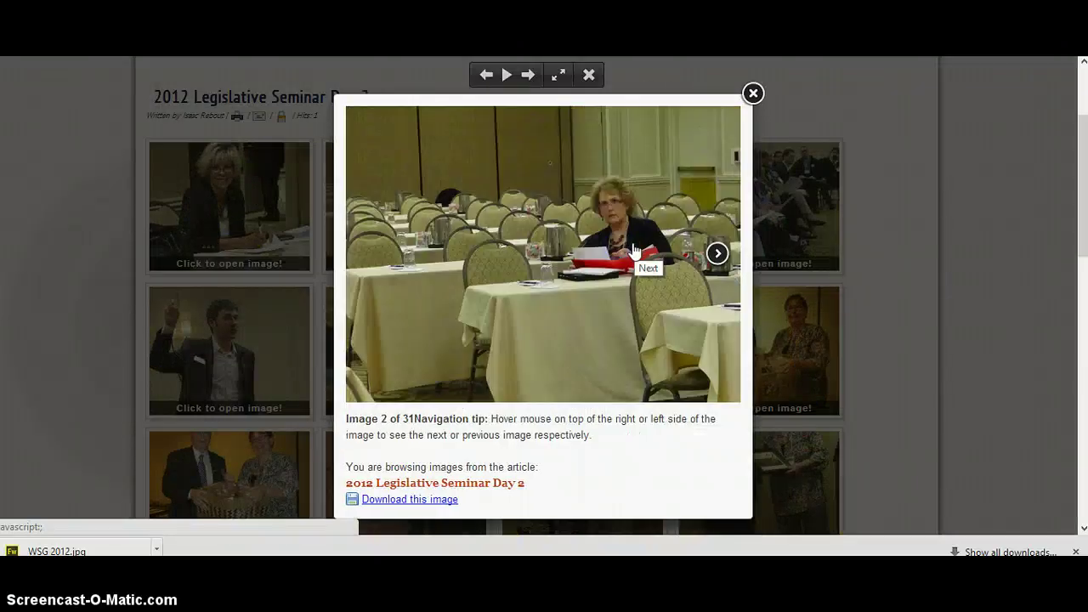
click(716, 254)
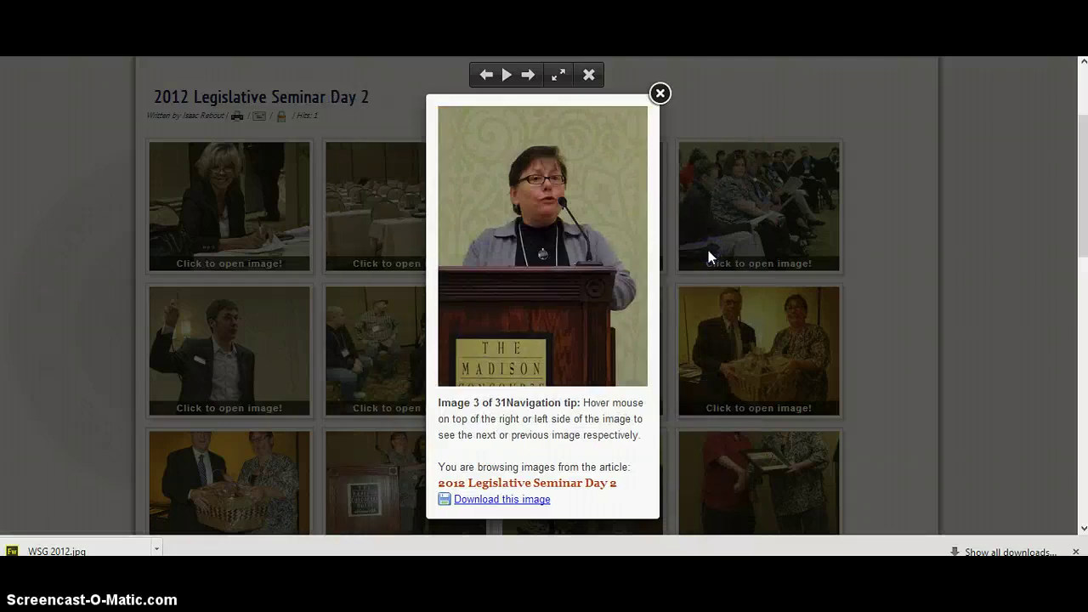
click(621, 247)
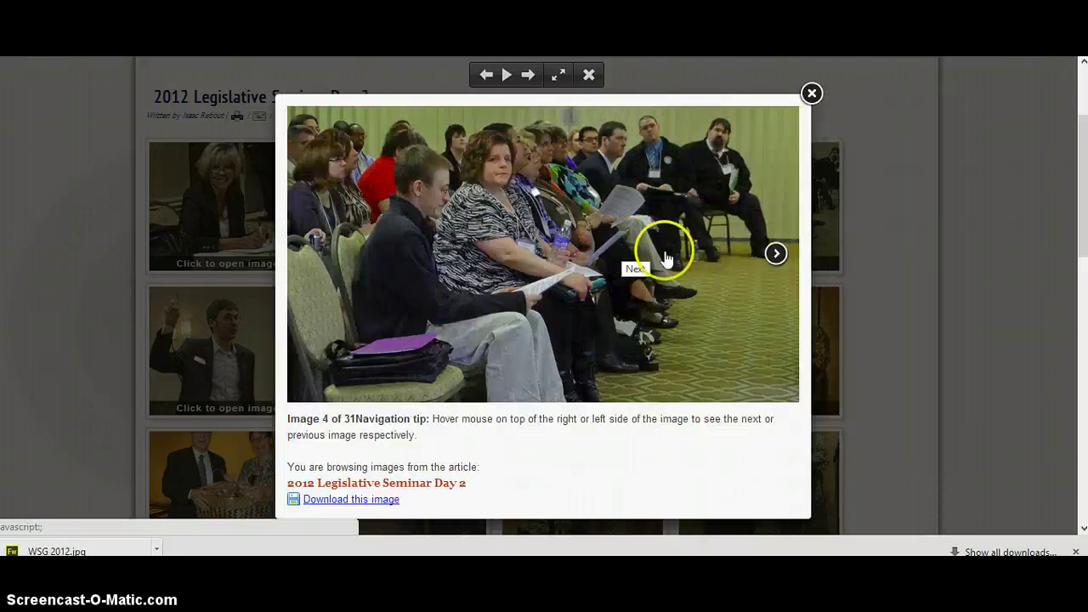
click(776, 254)
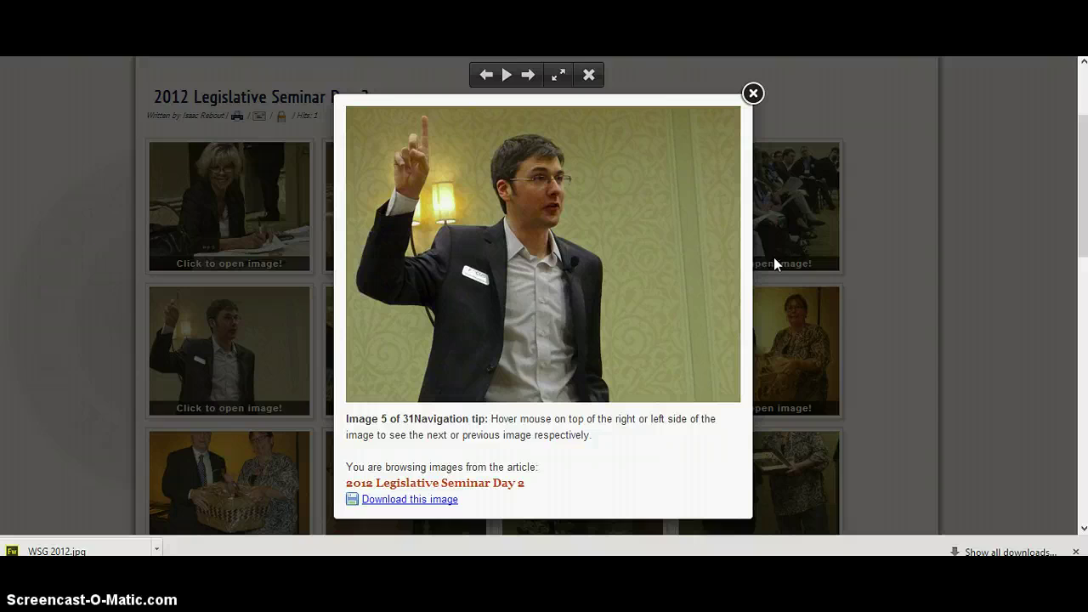
click(718, 256)
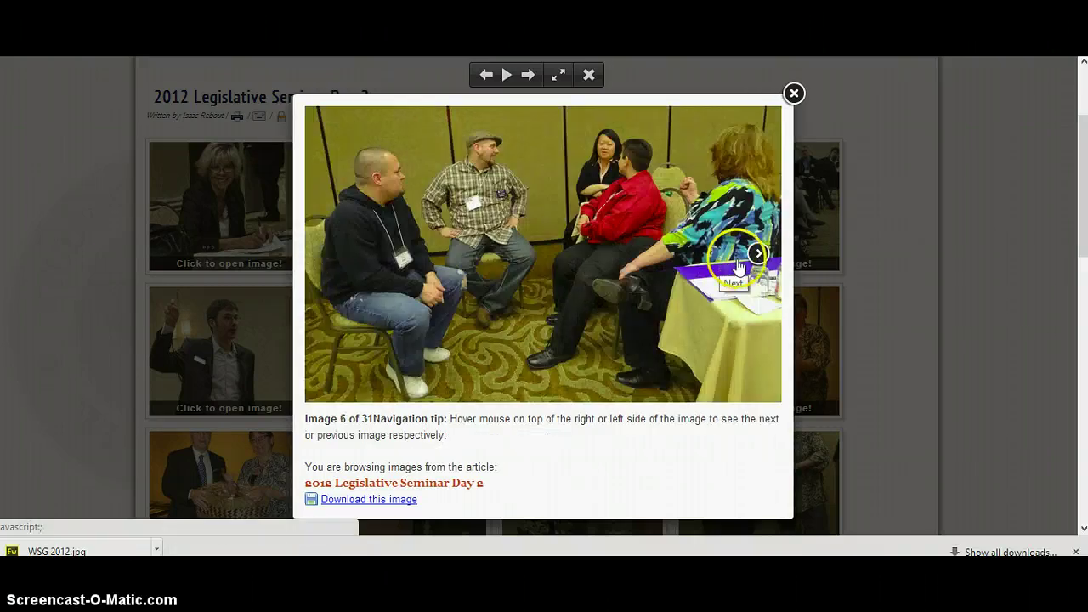
click(760, 254)
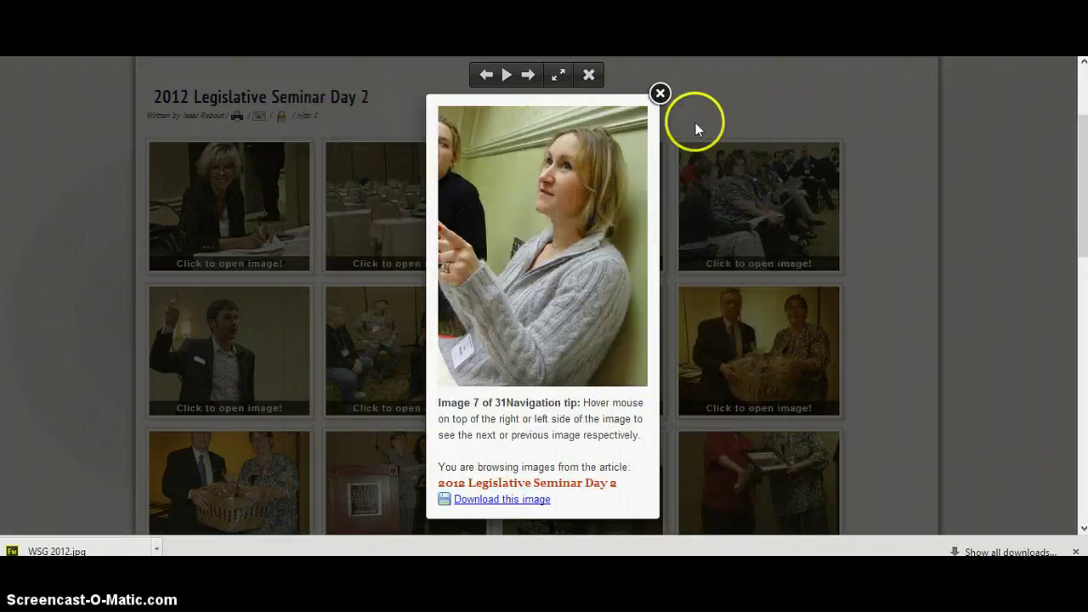
click(660, 94)
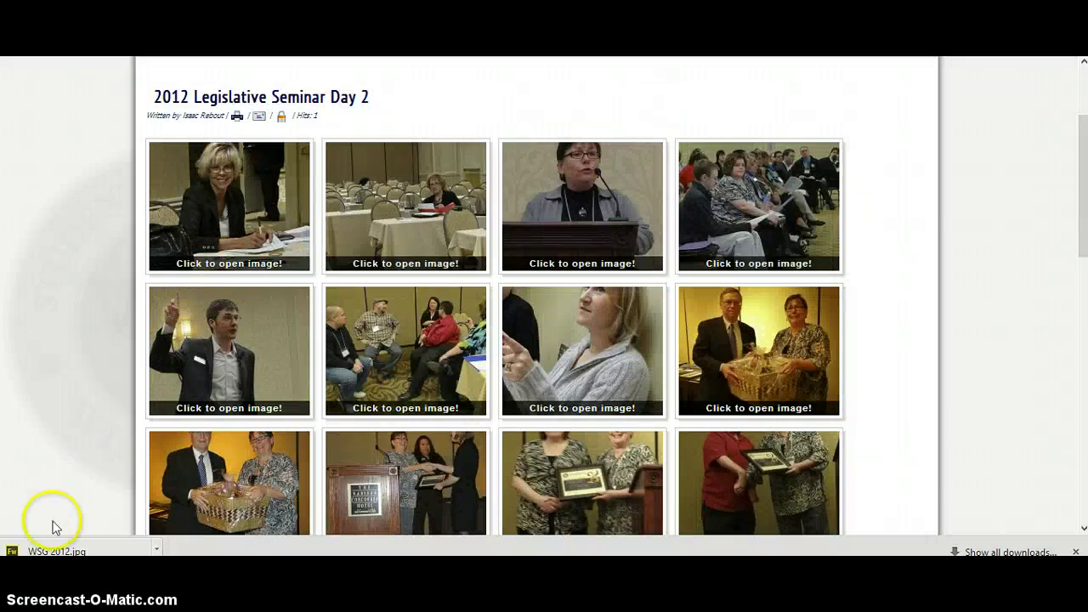